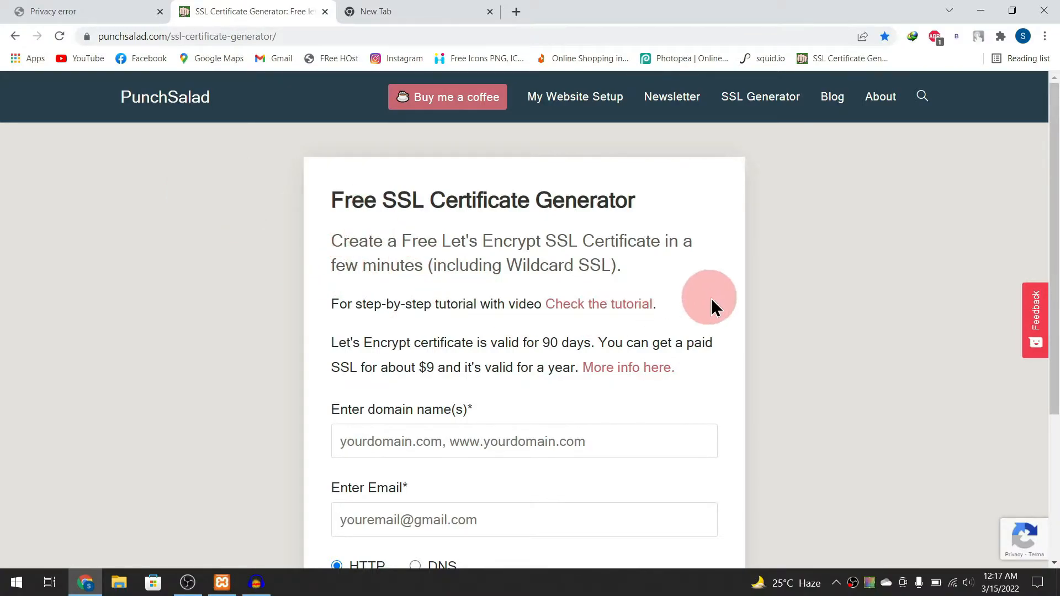
pyautogui.scroll(-2, 806, 299)
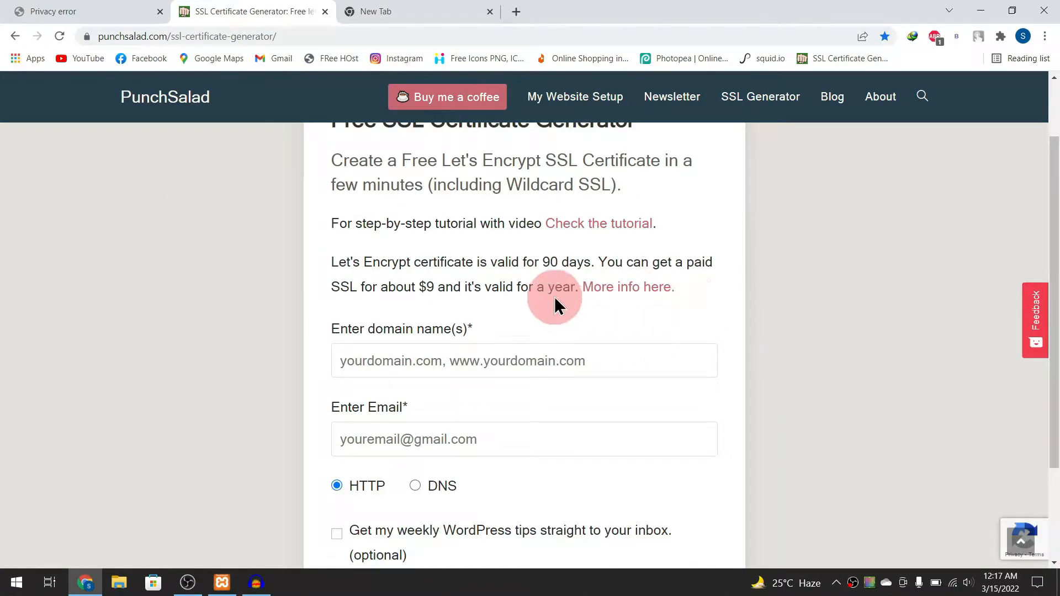
pyautogui.moveTo(544, 263); pyautogui.dragTo(588, 261)
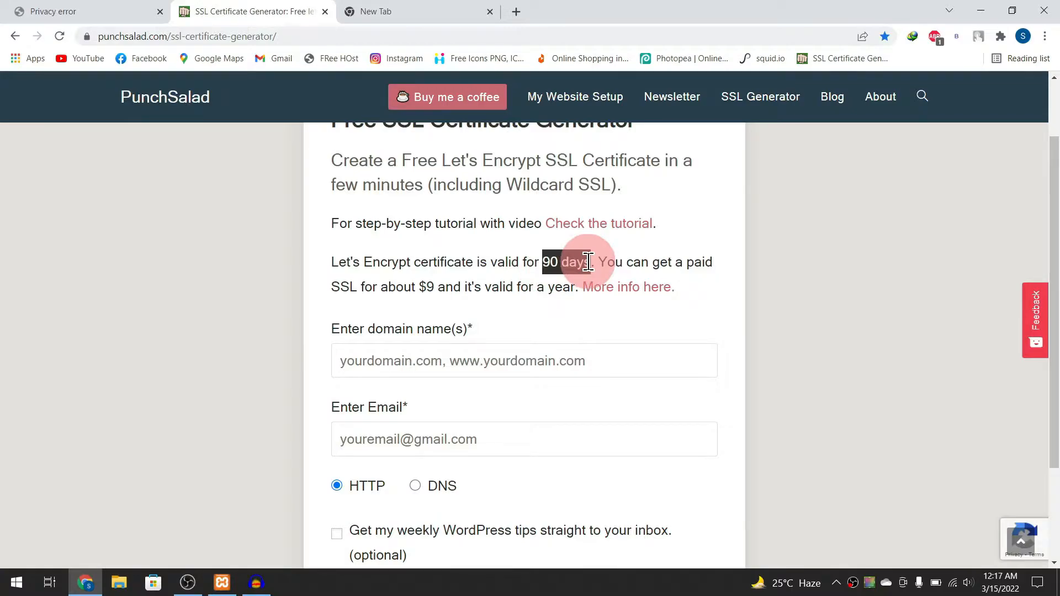
pyautogui.click(685, 261)
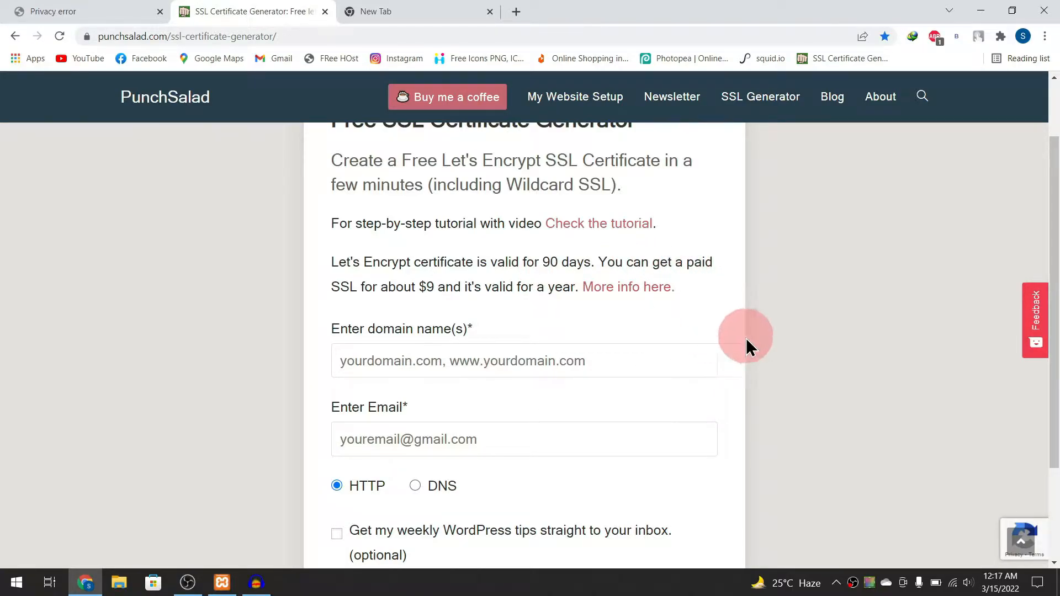
pyautogui.scroll(2, 751, 341)
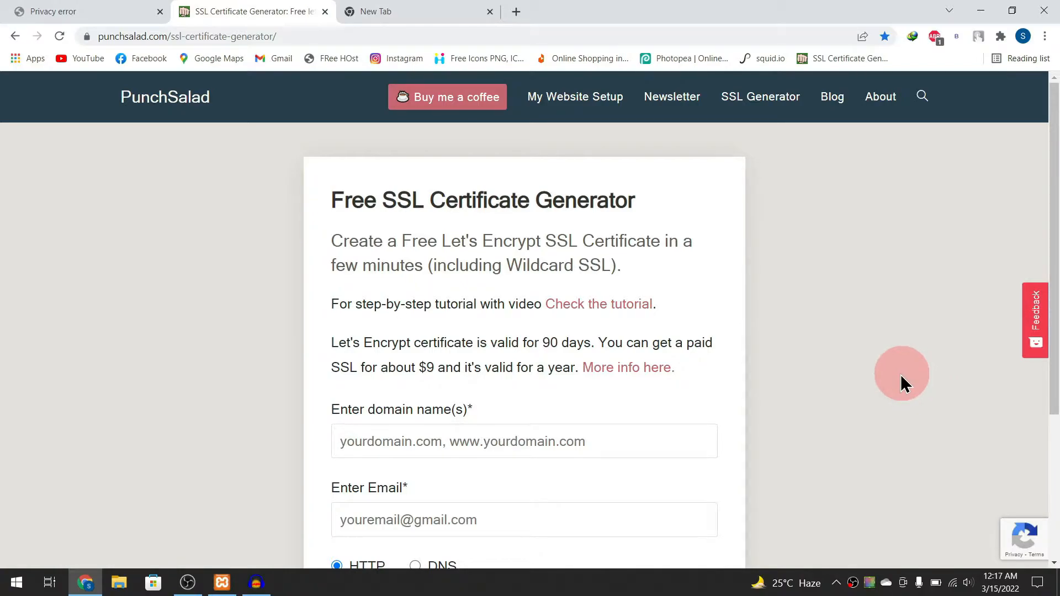
# Enter fixthis.ddns.net as the domain name, checking it against the address of the site that shows the privacy error.
pyautogui.scroll(-2, 545, 440)
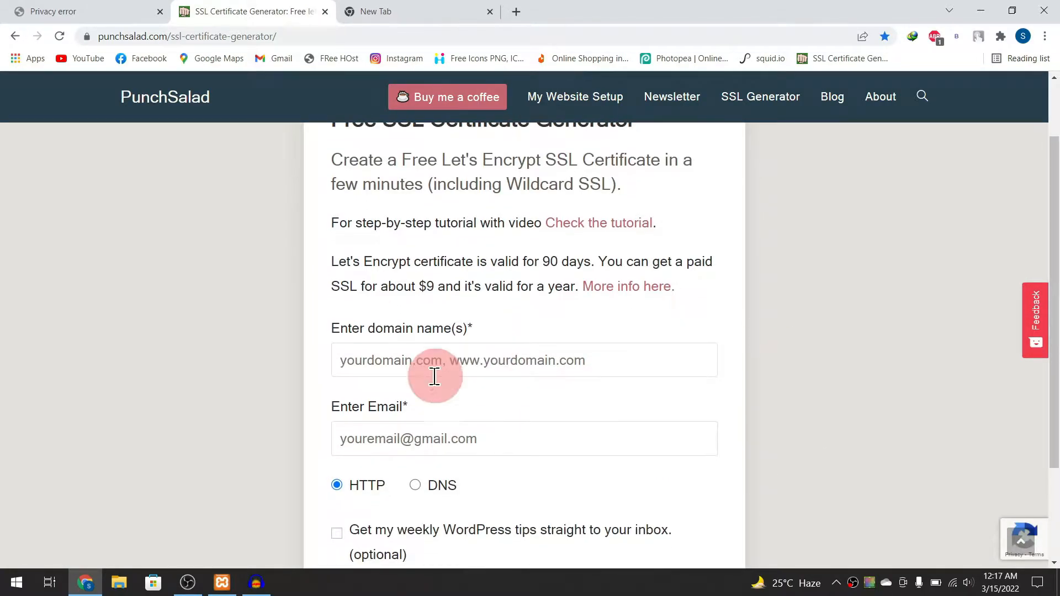
pyautogui.click(513, 364)
pyautogui.write('fixthis.')
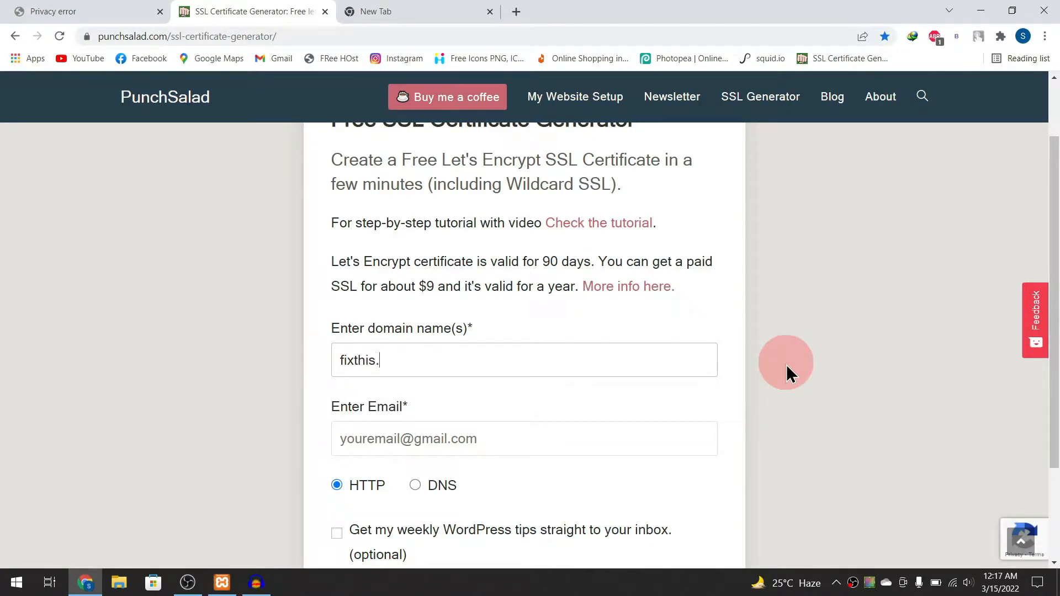
pyautogui.write('ddns.net')
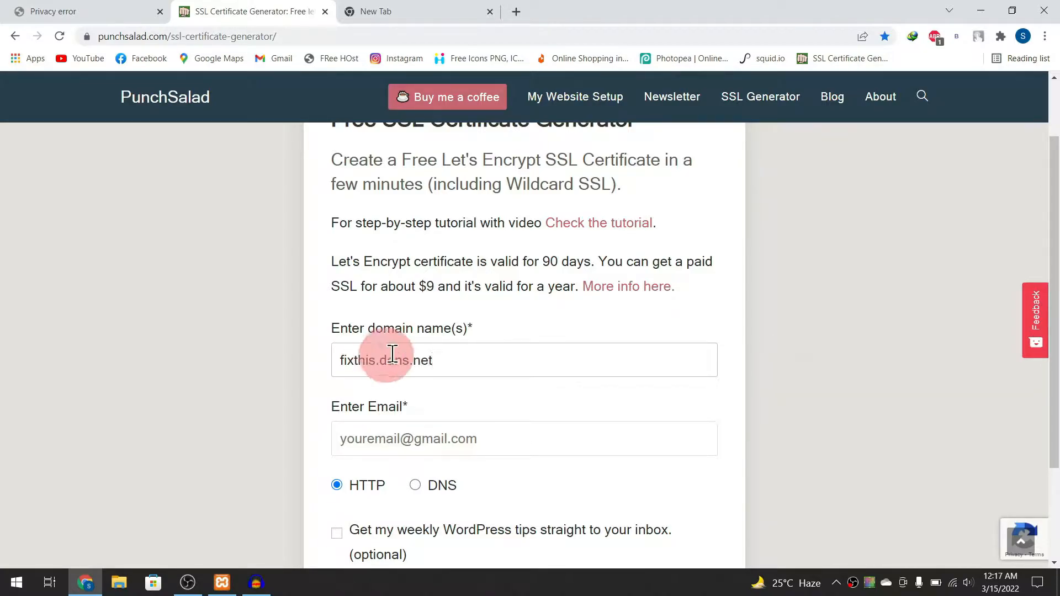
pyautogui.click(25, 11)
pyautogui.moveTo(272, 34); pyautogui.dragTo(203, 36)
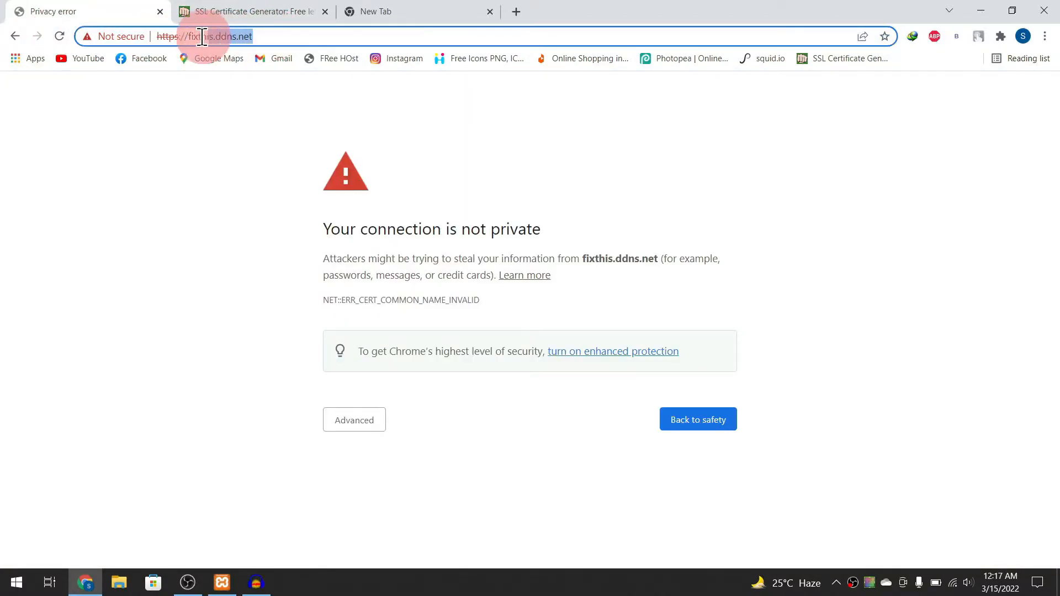
pyautogui.click(243, 11)
# Fill in the contact e-mail for the certificate using the saved suggestion.
pyautogui.scroll(-1, 452, 404)
pyautogui.click(419, 345)
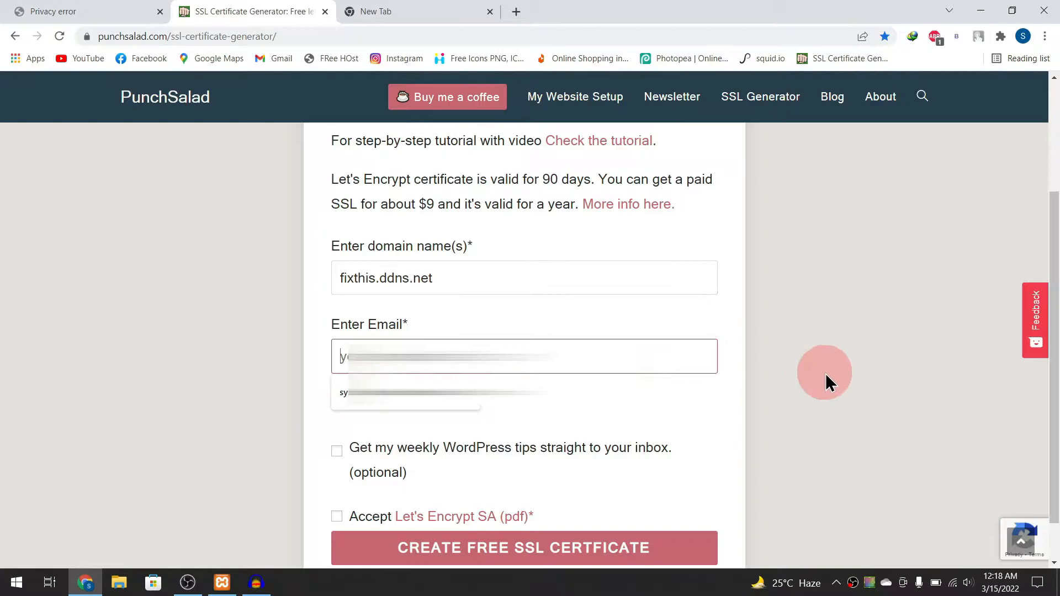
pyautogui.press('Down')
pyautogui.press('Return')
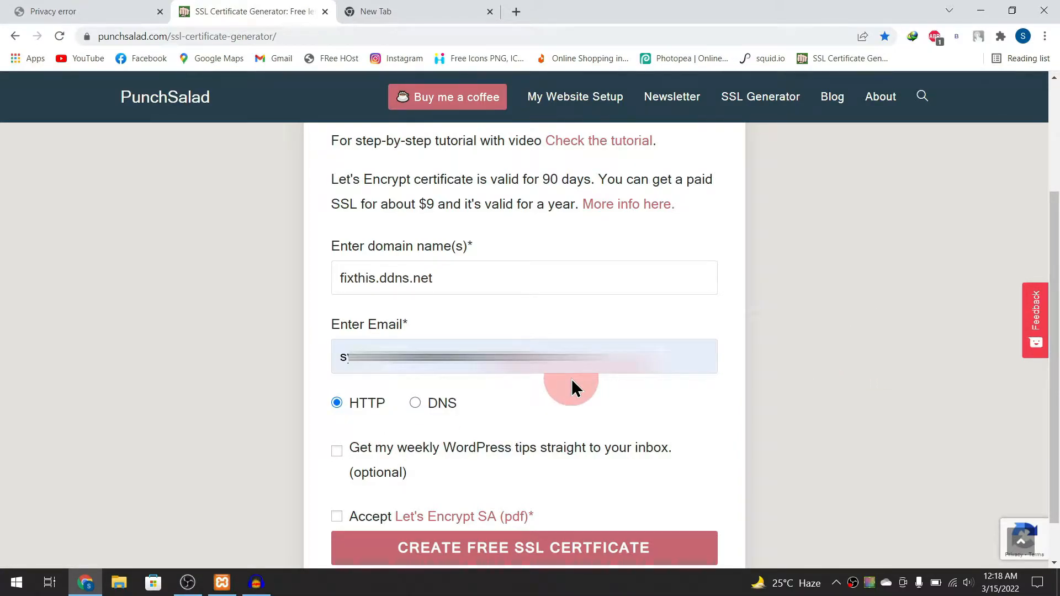
# Accept the Let's Encrypt SA and request the free SSL certificate with HTTP verification.
pyautogui.scroll(-1, 483, 429)
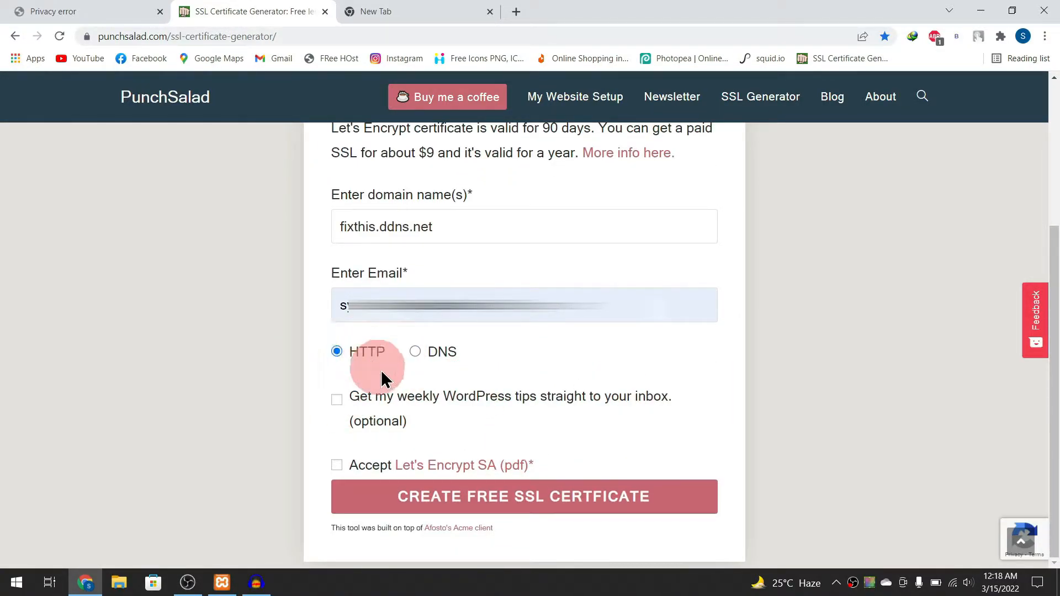
pyautogui.click(340, 465)
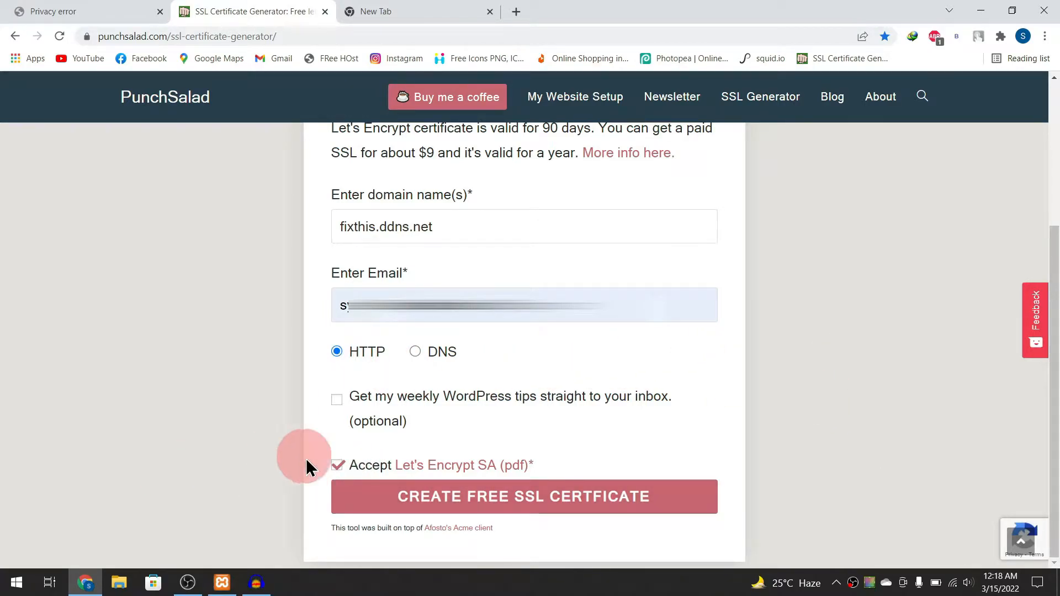
pyautogui.click(619, 497)
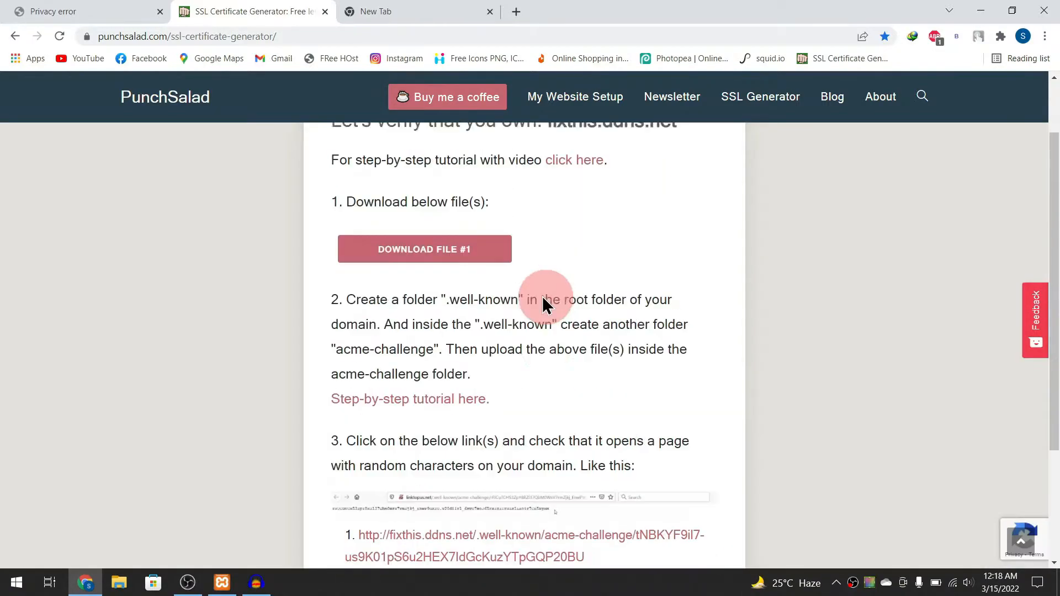
# Read the domain verification instructions, download verification file #1 and show it in its folder.
pyautogui.scroll(-4, 690, 381)
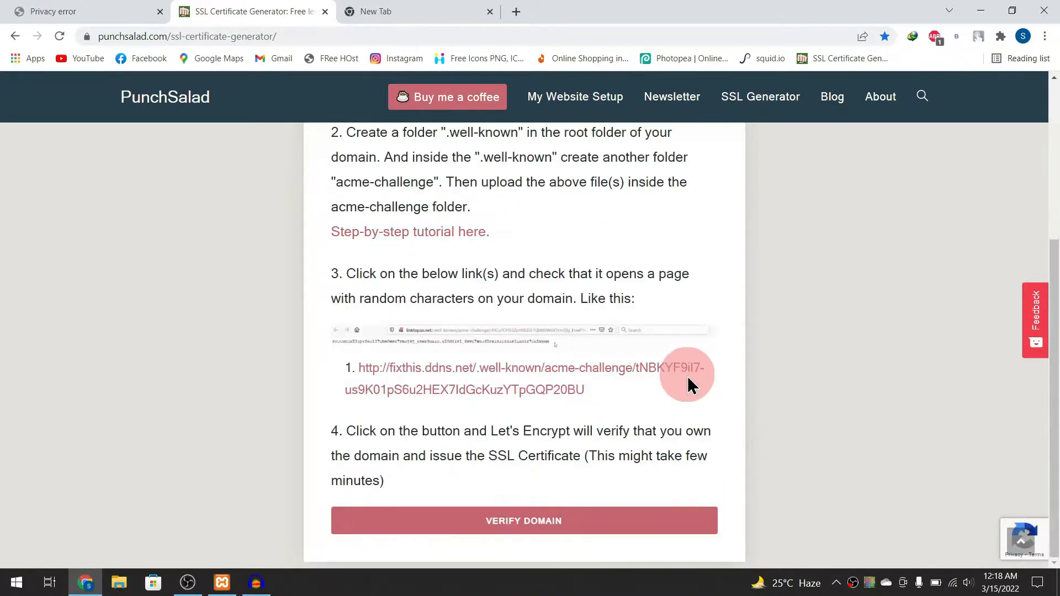
pyautogui.scroll(4, 795, 362)
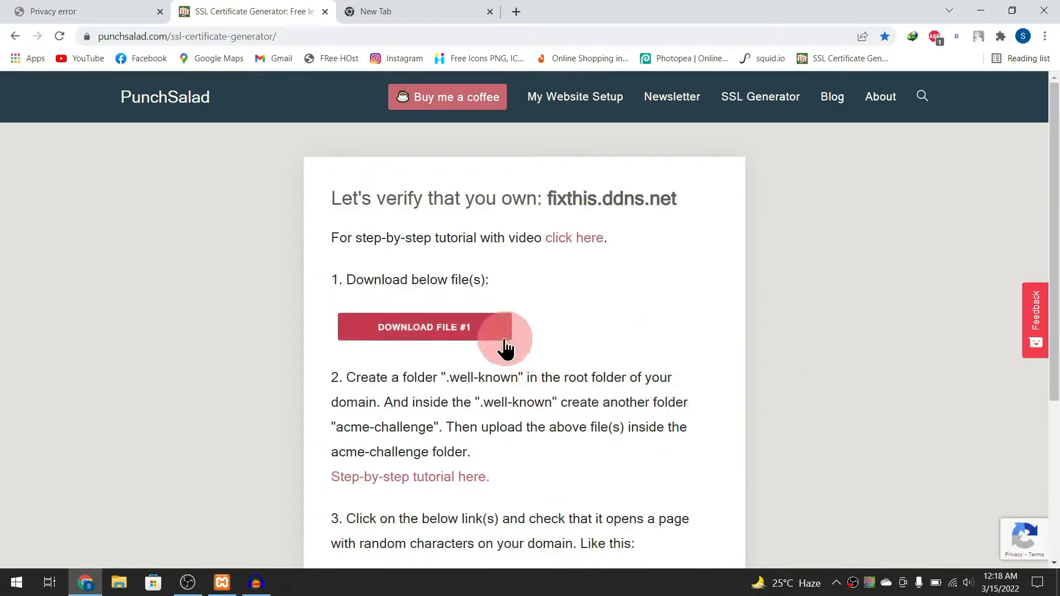
pyautogui.scroll(-3, 556, 342)
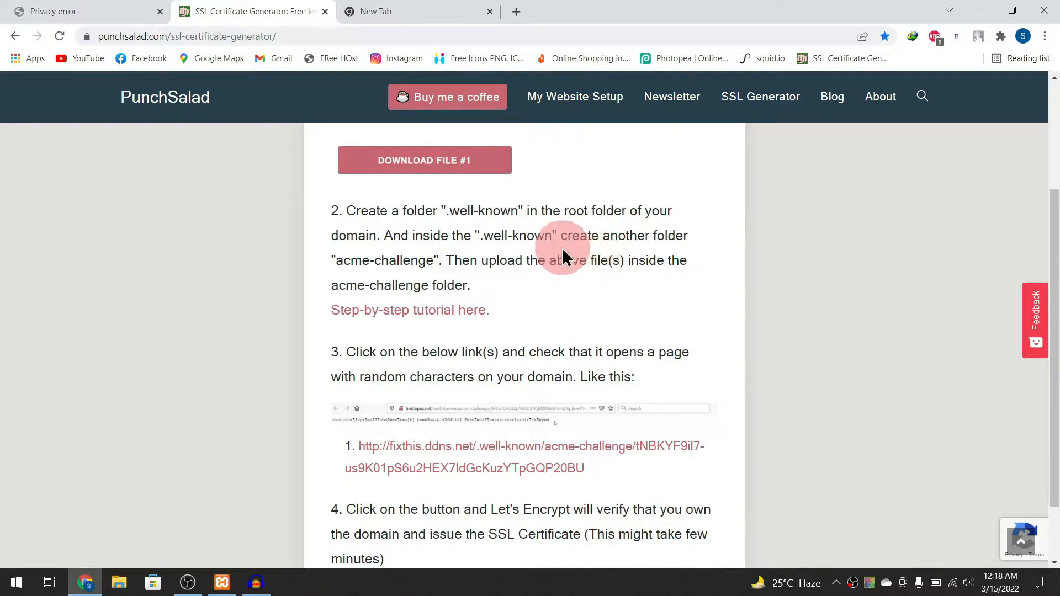
pyautogui.moveTo(335, 260); pyautogui.dragTo(425, 261)
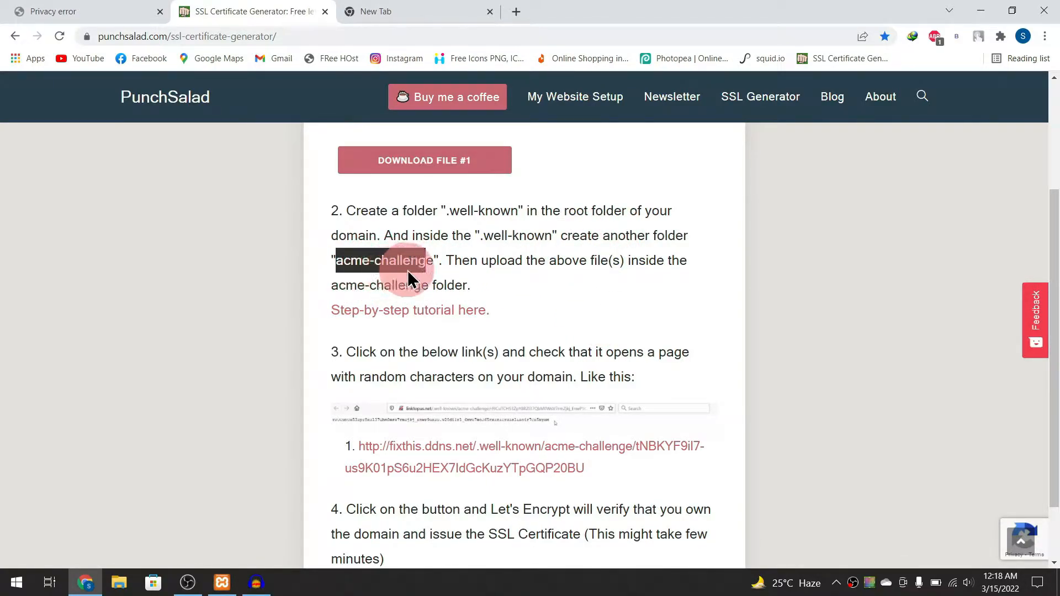
pyautogui.click(499, 267)
pyautogui.scroll(1, 635, 311)
pyautogui.scroll(2, 635, 310)
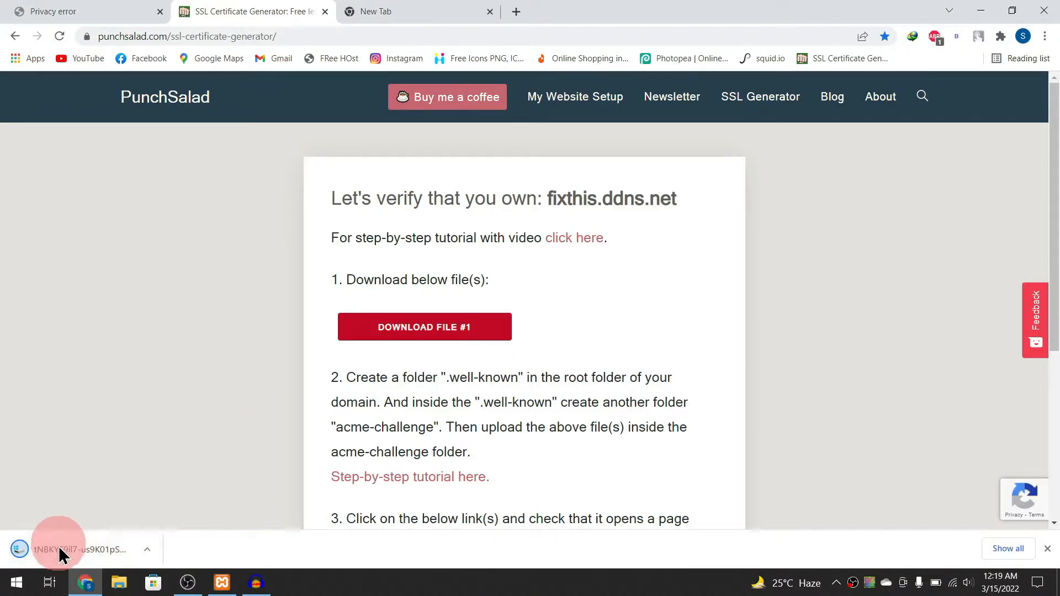
pyautogui.click(147, 548)
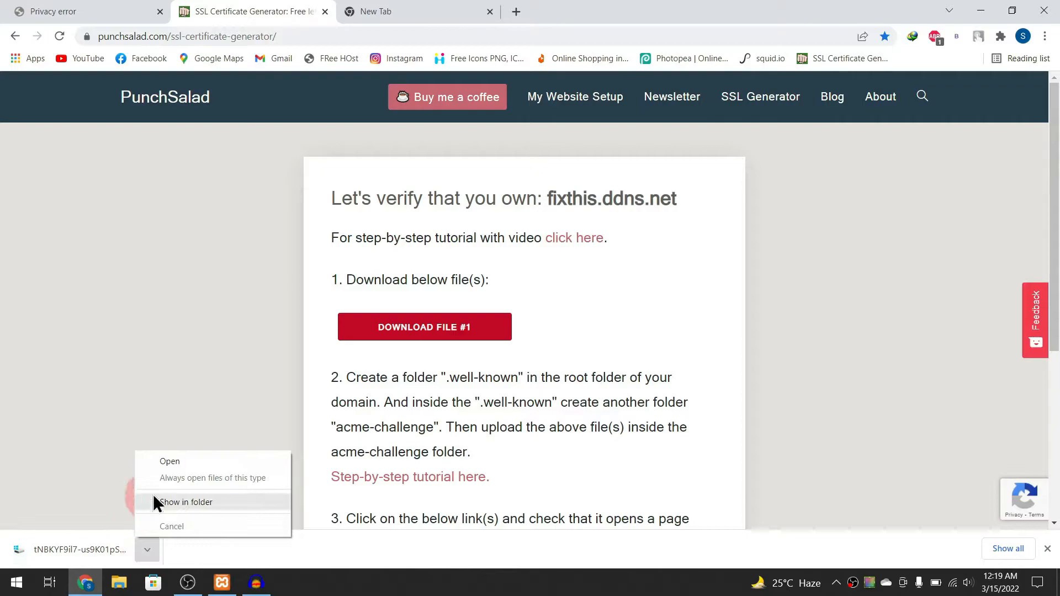
pyautogui.click(193, 506)
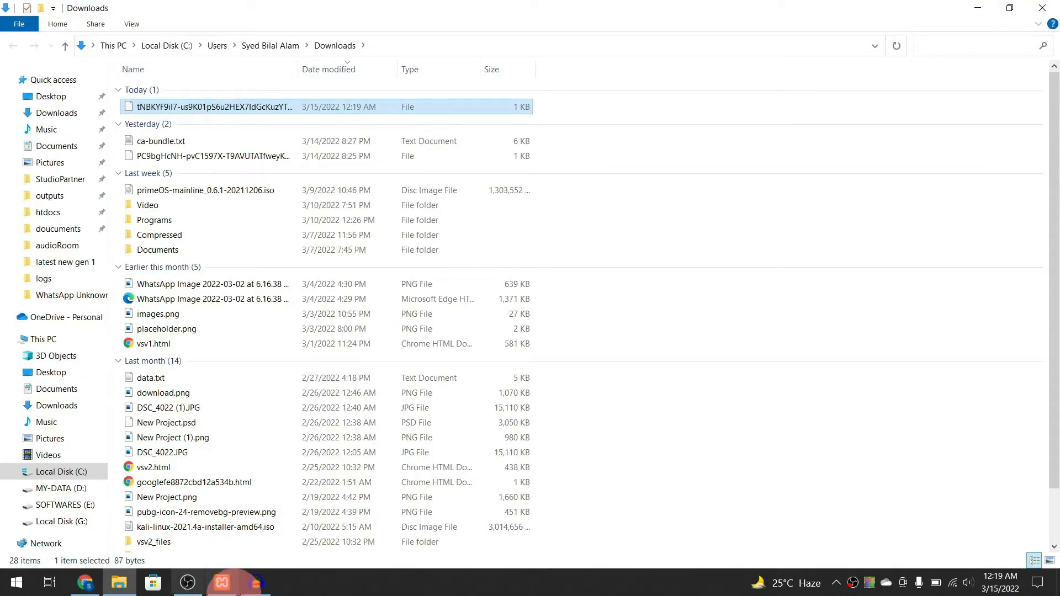
# Switch to the XAMPP Control Panel, browse its installation folder and open the htdocs folder.
pyautogui.click(222, 583)
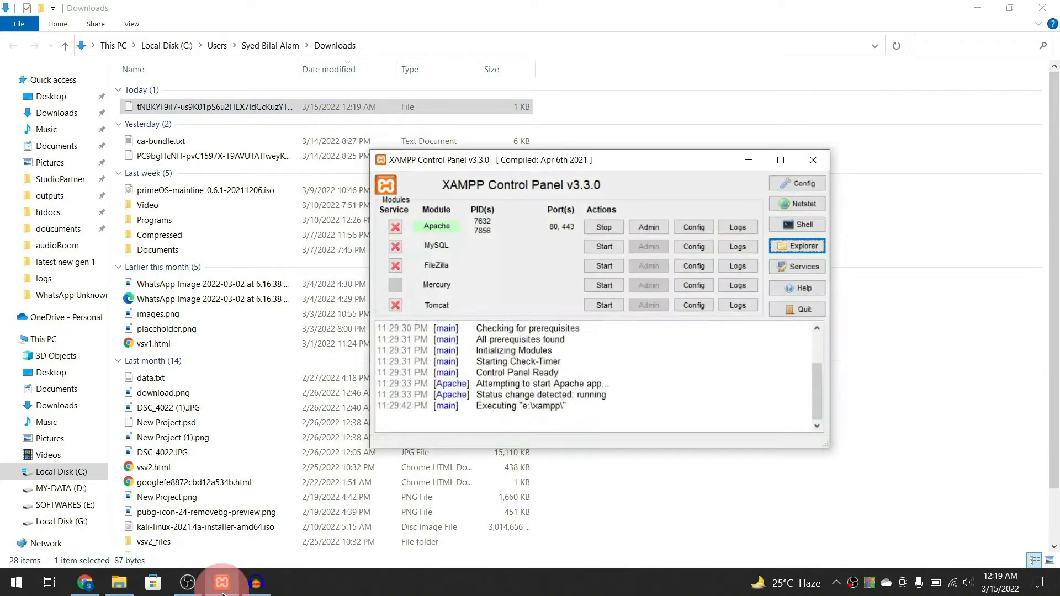
pyautogui.click(560, 160)
pyautogui.moveTo(598, 161)
pyautogui.mouseDown()
pyautogui.moveTo(615, 87)
pyautogui.moveTo(614, 111)
pyautogui.mouseUp()
pyautogui.click(790, 193)
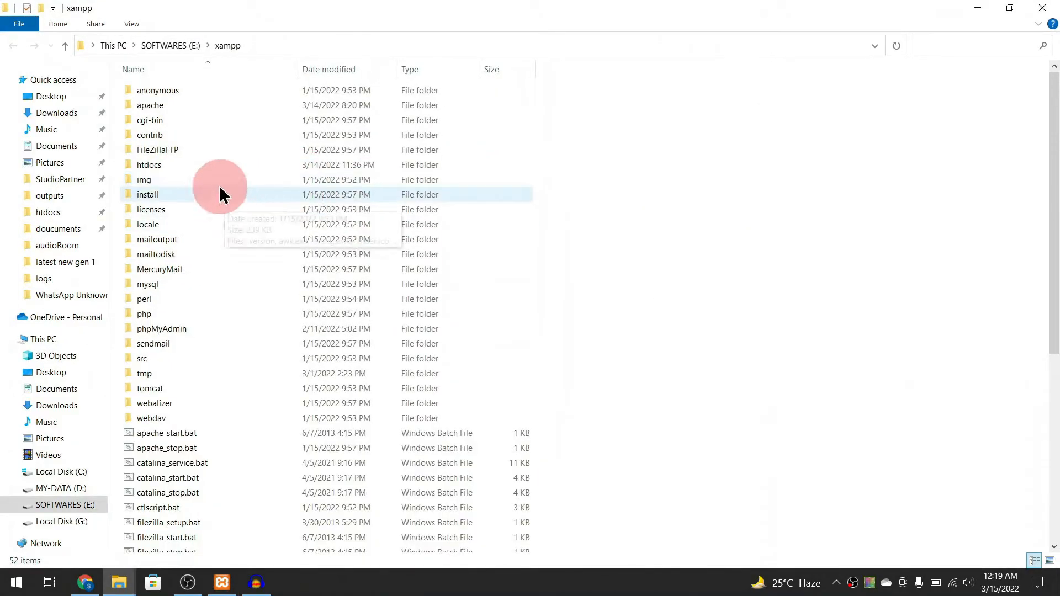
pyautogui.doubleClick(220, 164)
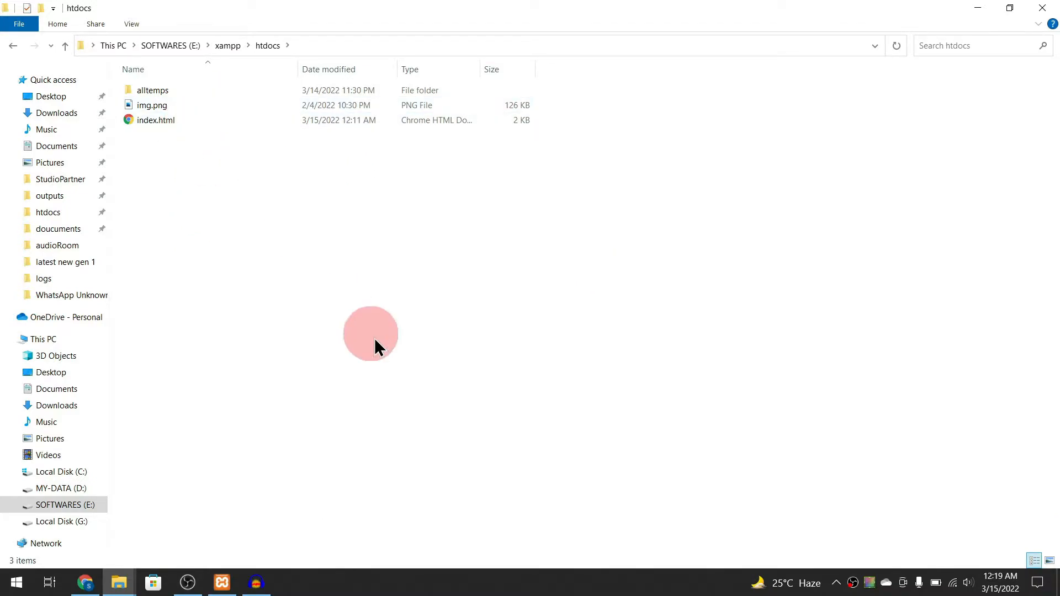
# Create a folder named .well-known in htdocs.
pyautogui.rightClick(404, 307)
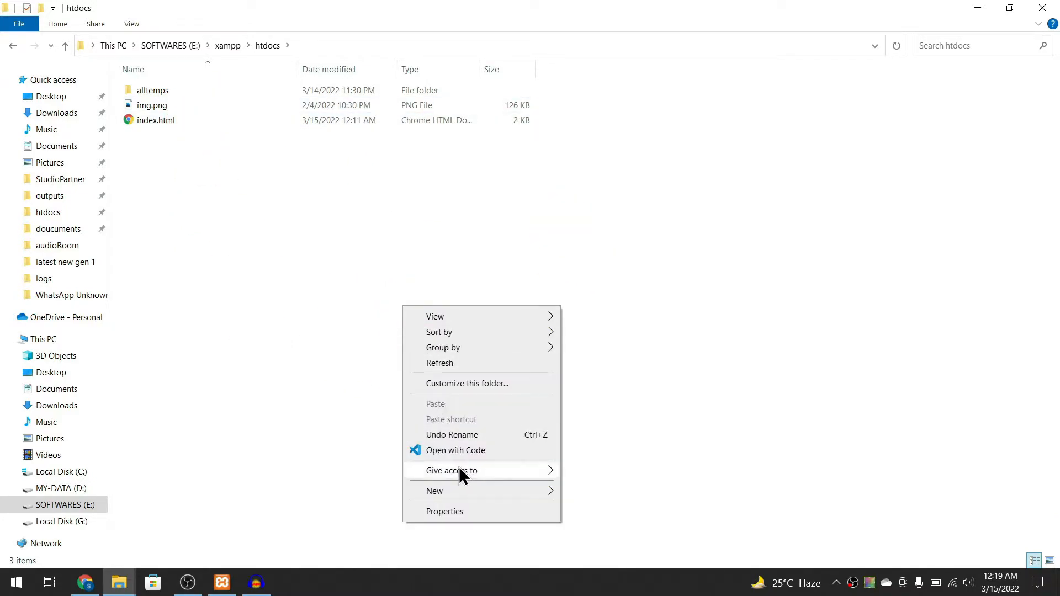
pyautogui.click(554, 490)
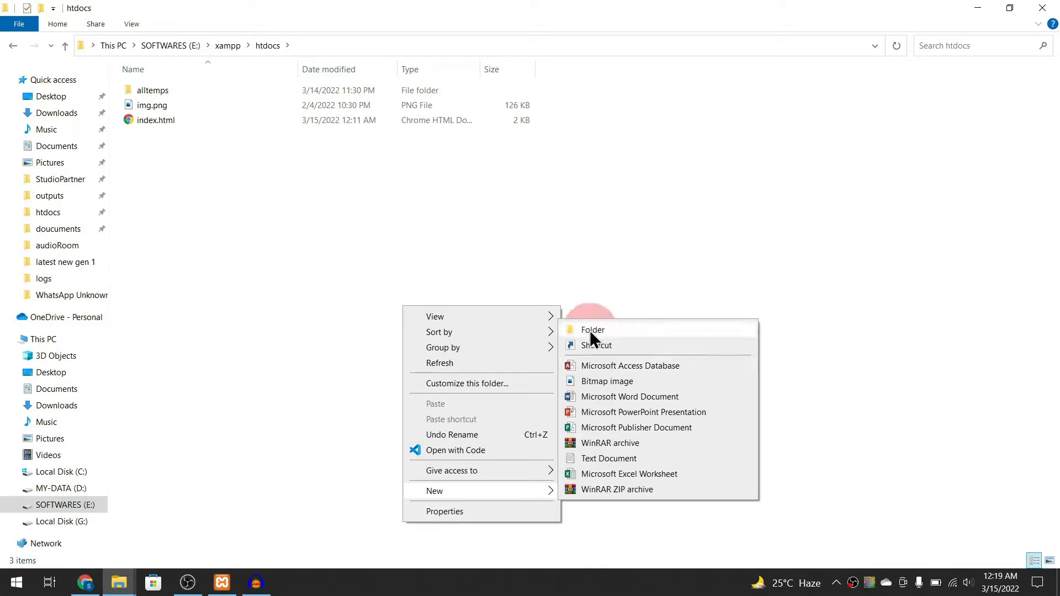
pyautogui.click(589, 330)
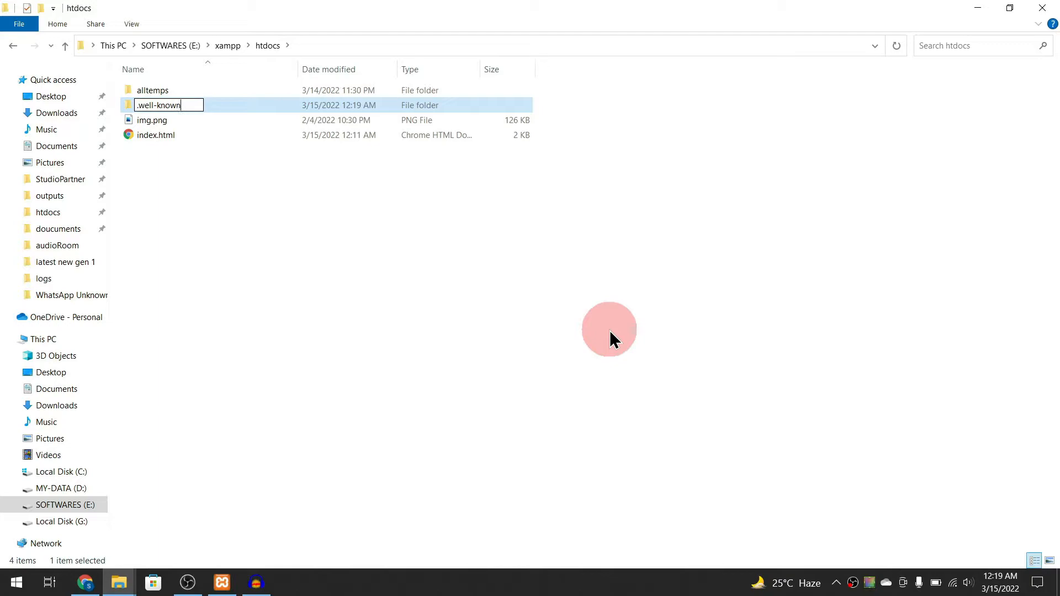
pyautogui.press('Return')
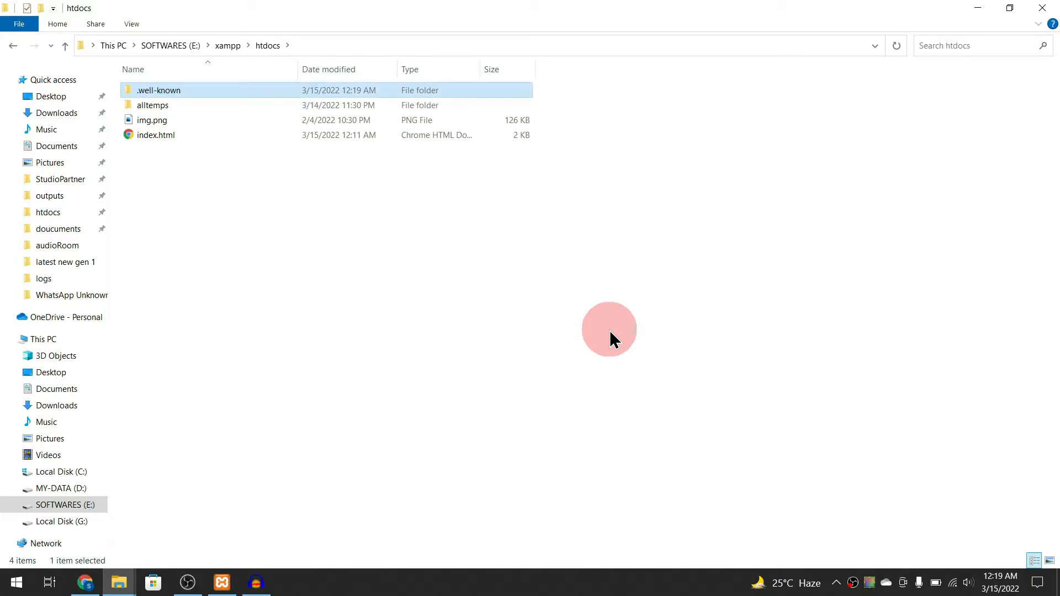
# Open the .well-known folder and copy the subfolder name "acme-challenge" from the verification instructions in the browser.
pyautogui.doubleClick(230, 94)
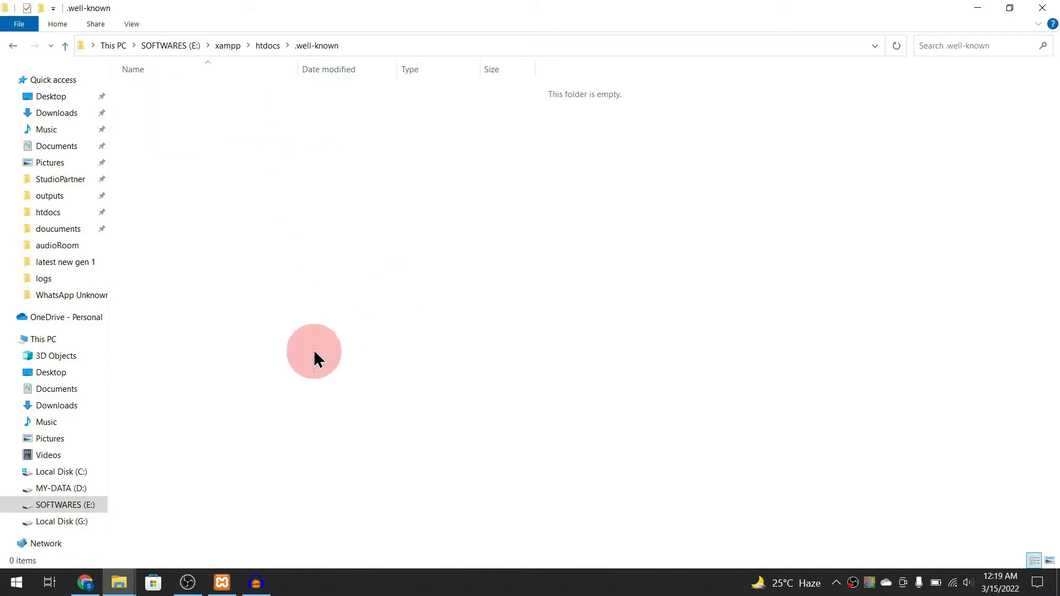
pyautogui.click(99, 587)
pyautogui.scroll(-5, 539, 379)
pyautogui.scroll(2, 478, 265)
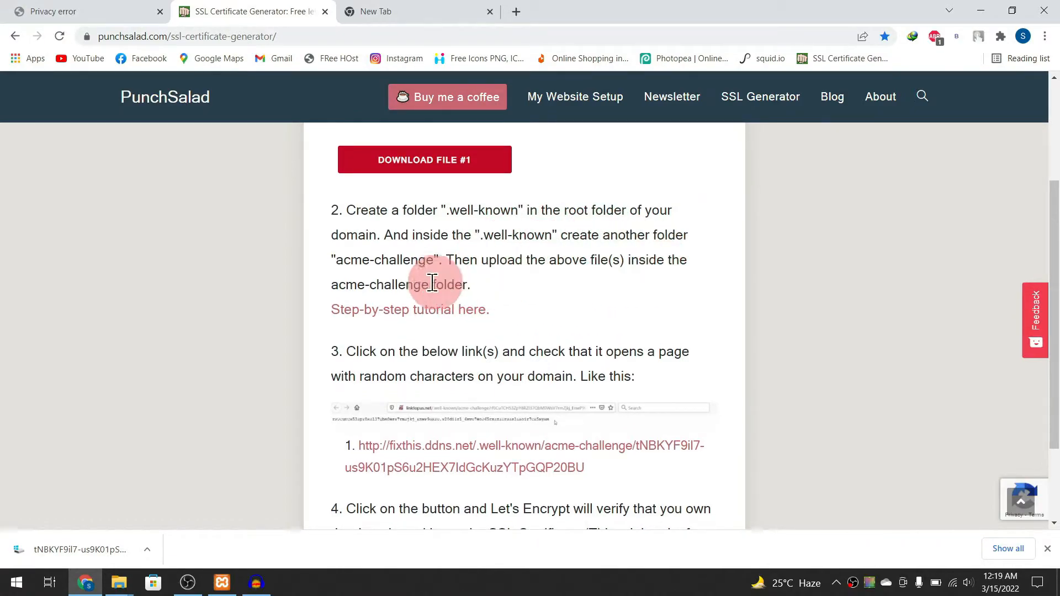
pyautogui.doubleClick(347, 265)
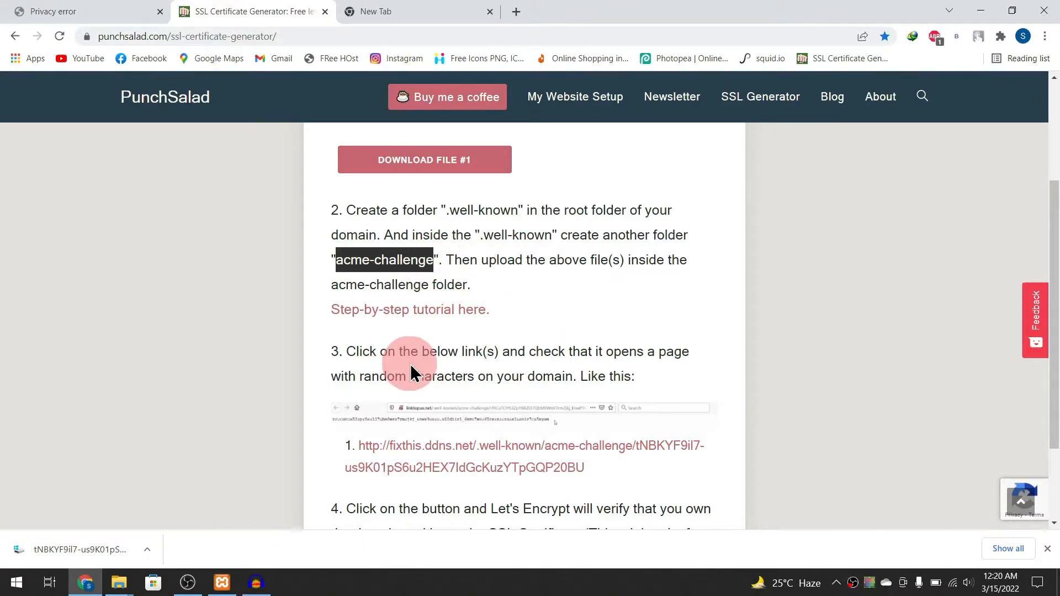
# Create a folder named acme-challenge inside .well-known and open it.
pyautogui.click(119, 582)
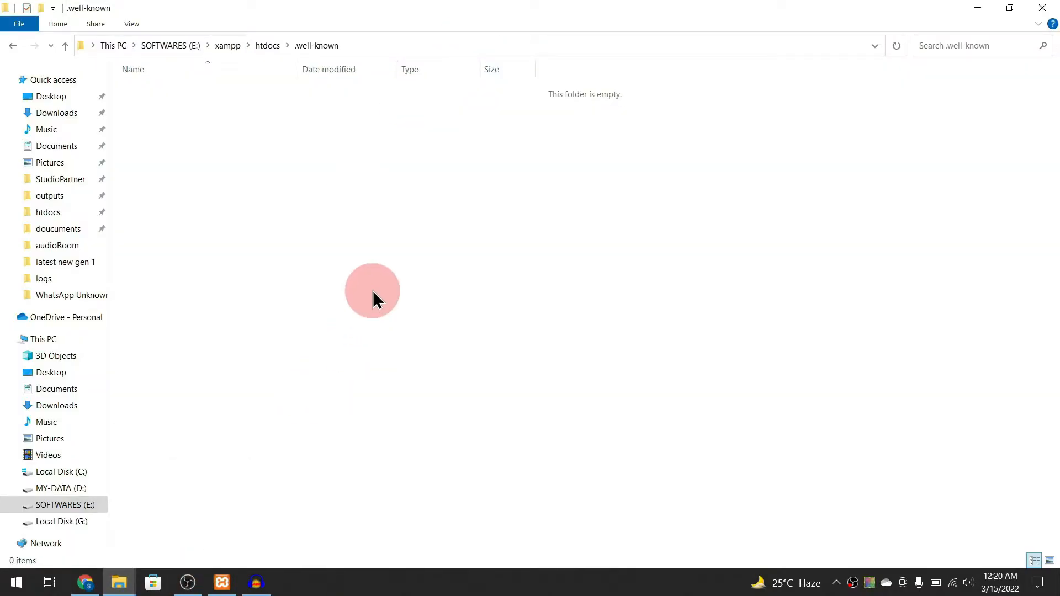
pyautogui.rightClick(372, 290)
pyautogui.moveTo(511, 473)
pyautogui.click(590, 313)
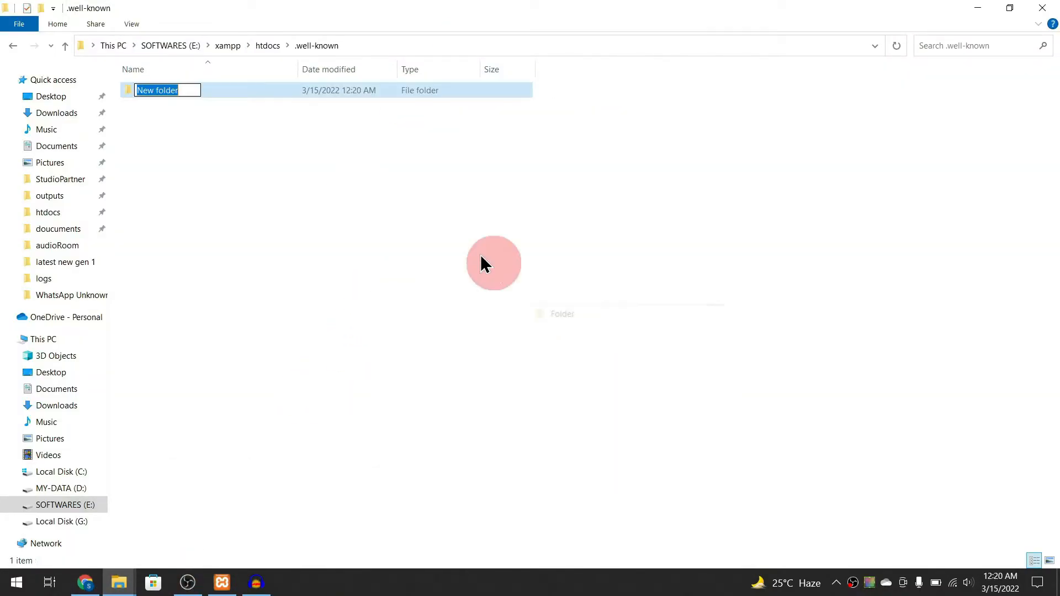
pyautogui.press('Return')
pyautogui.press('Return')
# Return to the browser and show the downloaded verification file in the Downloads folder.
pyautogui.click(85, 582)
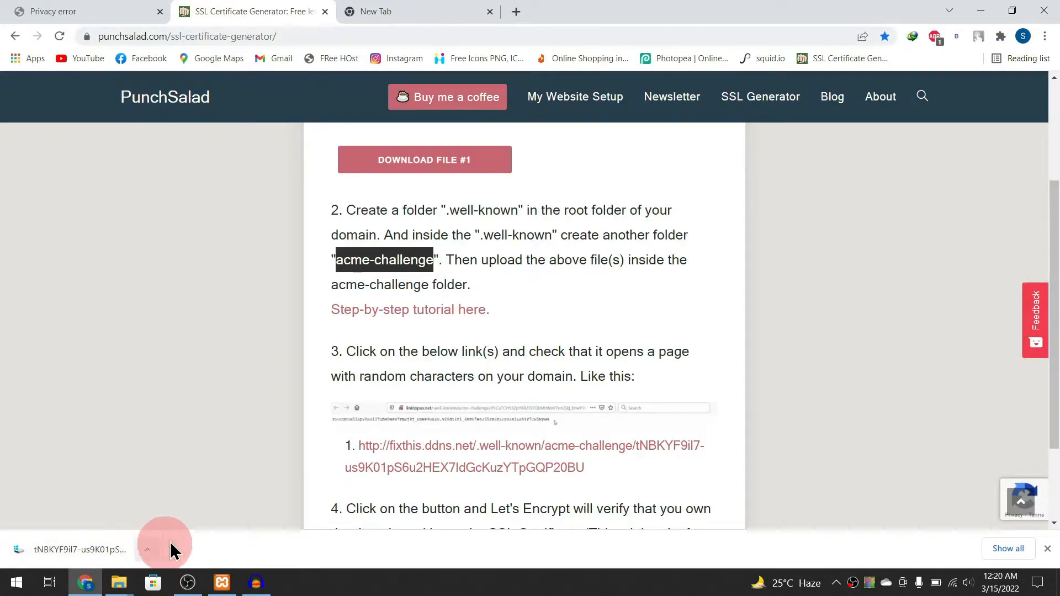
pyautogui.click(148, 549)
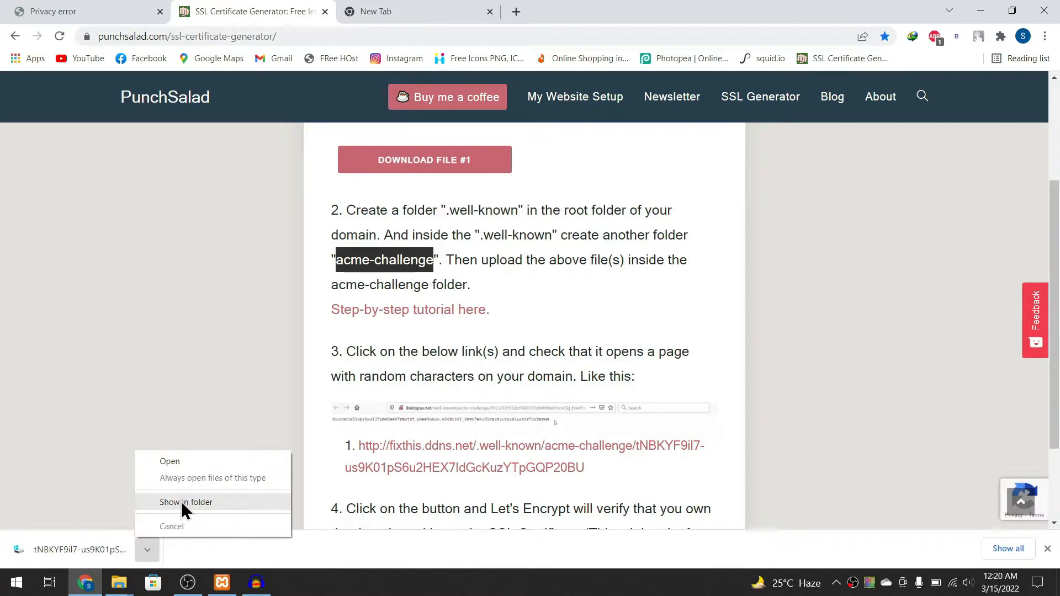
pyautogui.click(181, 501)
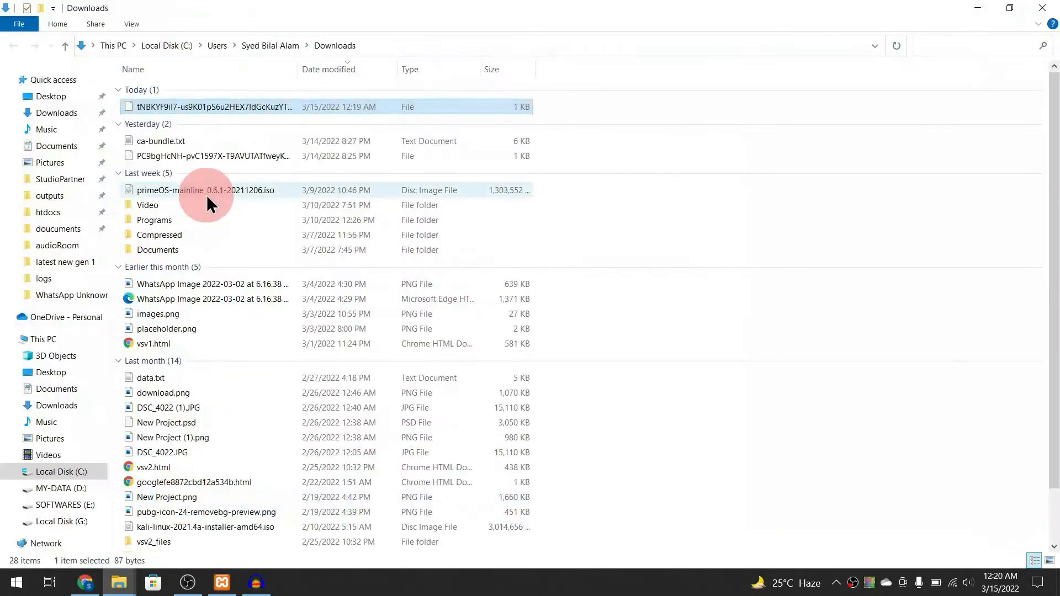
# Copy the newest verification file from Downloads into the acme-challenge folder, and recheck its location by reopening the folders from htdocs.
pyautogui.rightClick(169, 113)
pyautogui.click(226, 331)
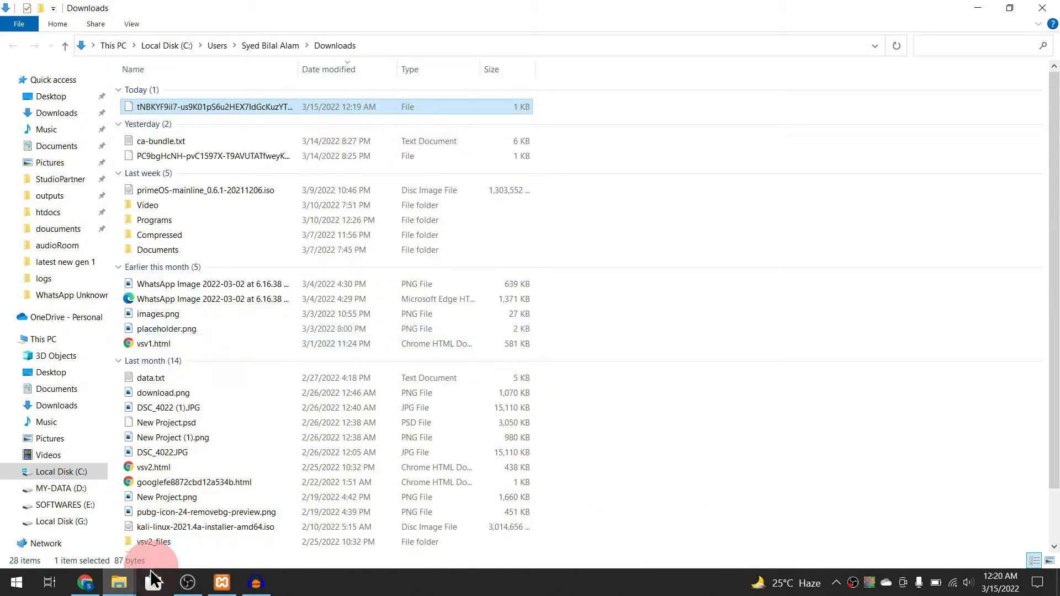
pyautogui.moveTo(118, 582)
pyautogui.click(259, 500)
pyautogui.rightClick(426, 209)
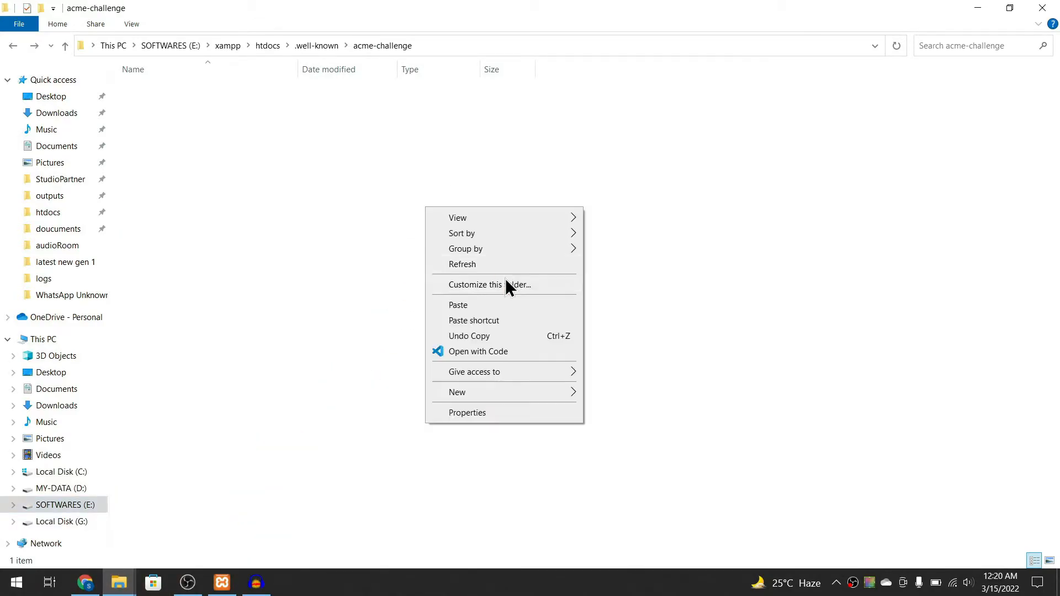
pyautogui.click(471, 313)
pyautogui.click(10, 48)
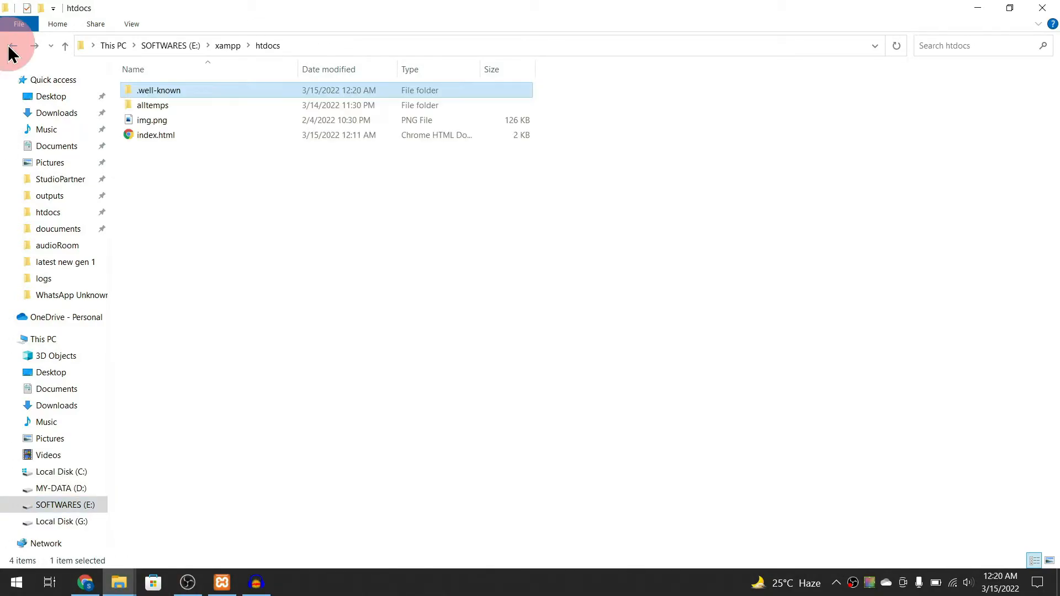
pyautogui.doubleClick(217, 100)
pyautogui.click(217, 100)
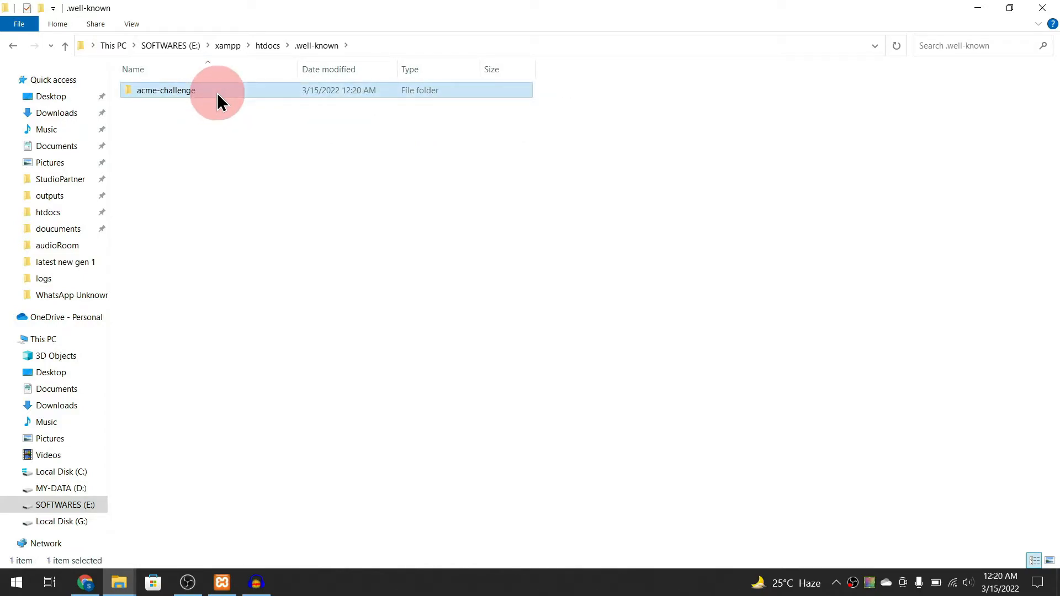
pyautogui.doubleClick(217, 100)
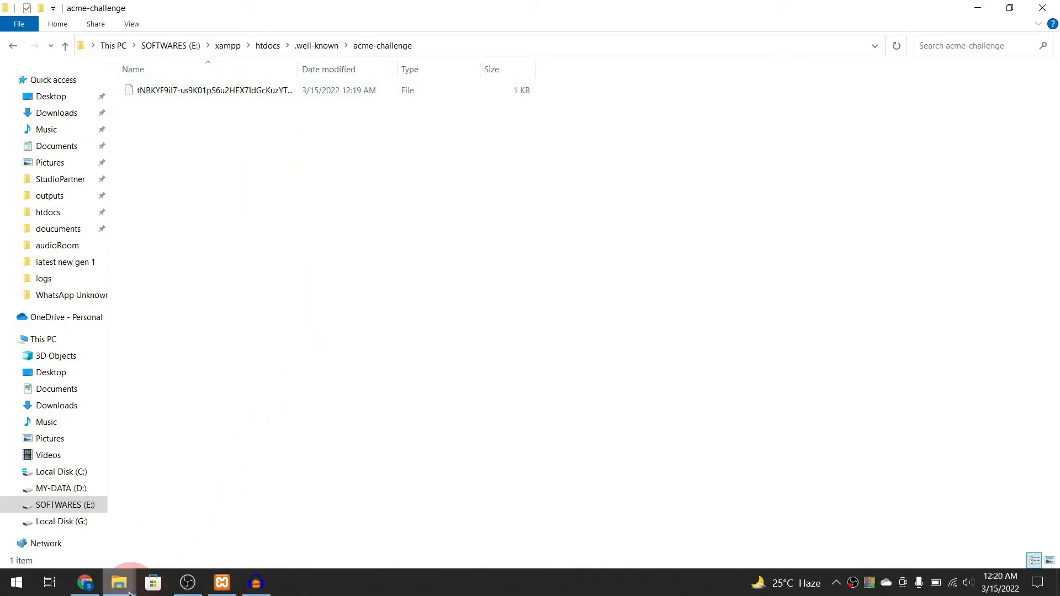
# Return to the SSL generator page in Chrome and start the domain verification.
pyautogui.click(86, 583)
pyautogui.click(690, 280)
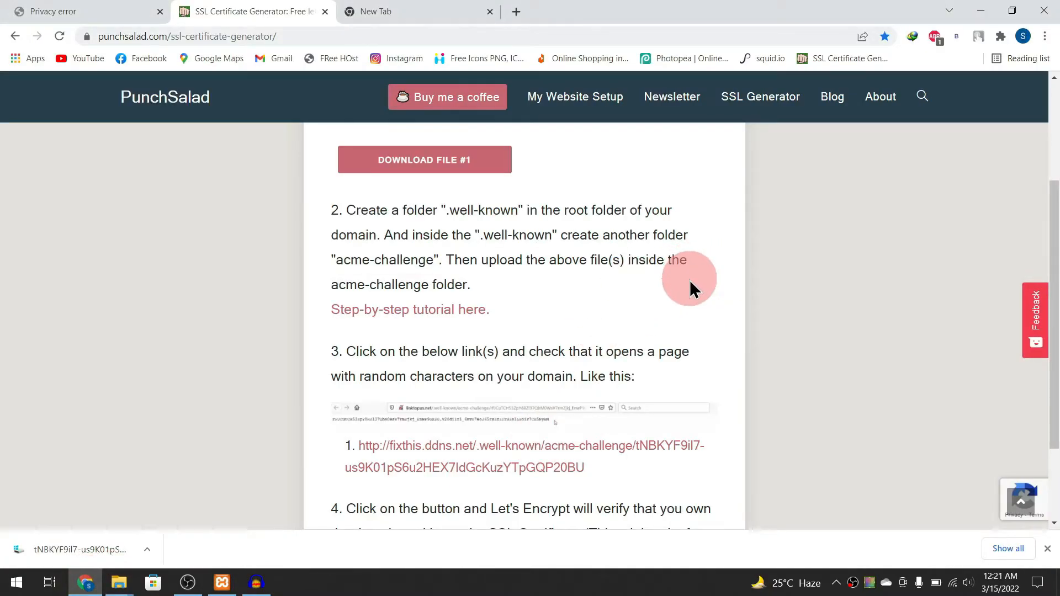
pyautogui.scroll(-2, 708, 287)
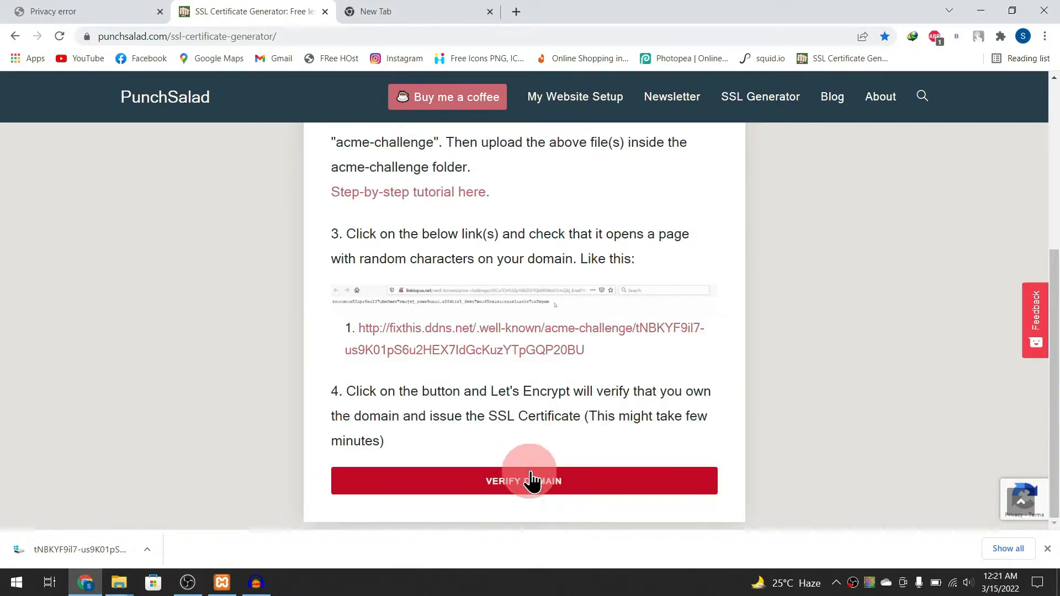
pyautogui.click(537, 482)
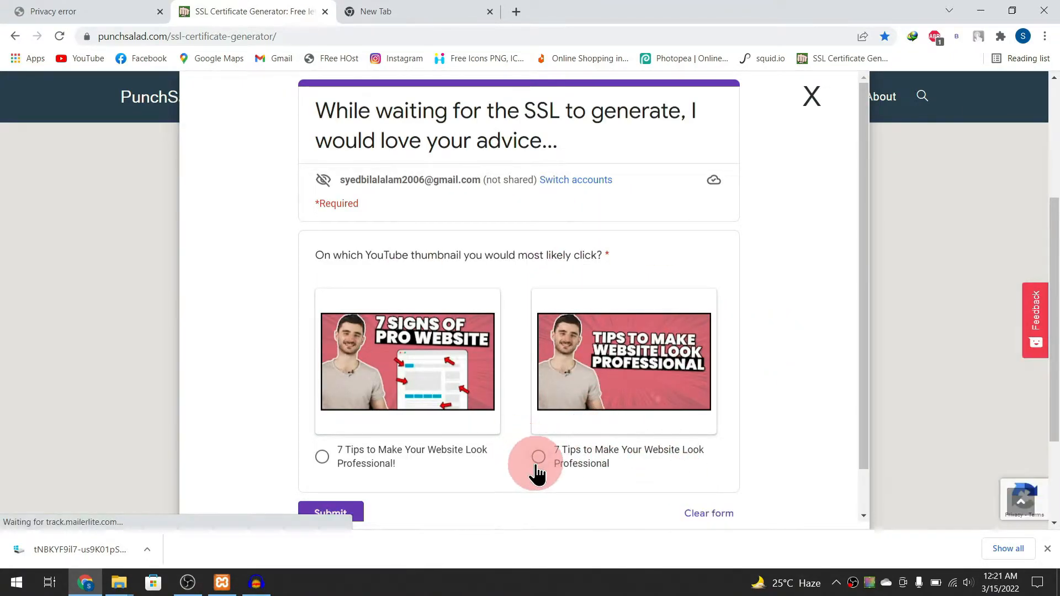
# Submit the thumbnail survey with the second option, "7 Tips to Make Your Website Look Professional", dismissing the newsletter popup and closing the survey.
pyautogui.click(538, 457)
pyautogui.scroll(-1, 703, 403)
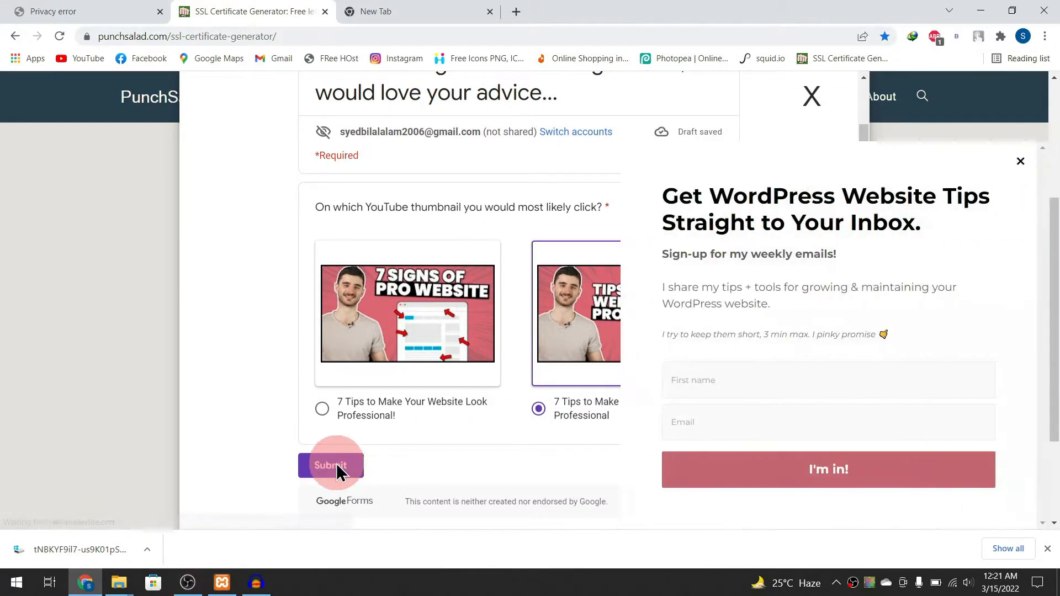
pyautogui.click(1019, 161)
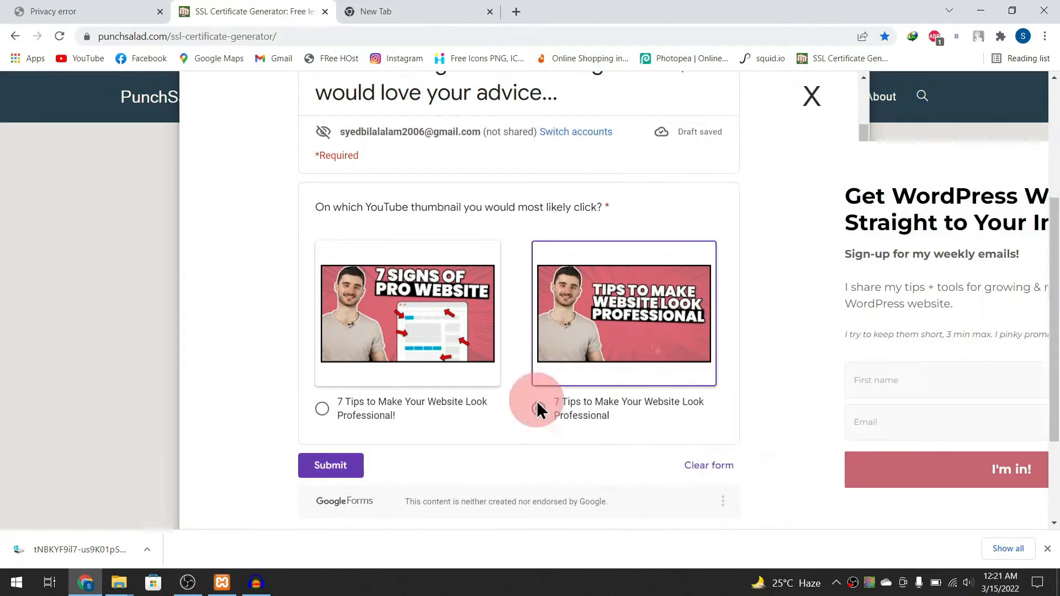
pyautogui.click(323, 469)
pyautogui.click(812, 105)
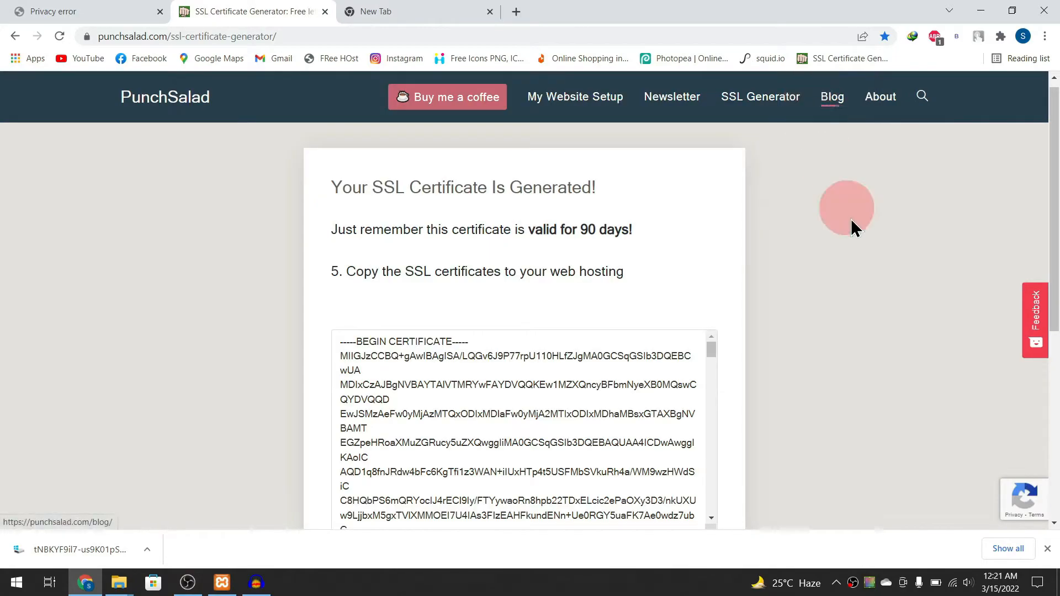
# Examine the generated certificate page, including the validity period, the certificate text, the private key and their download options.
pyautogui.scroll(-6, 883, 287)
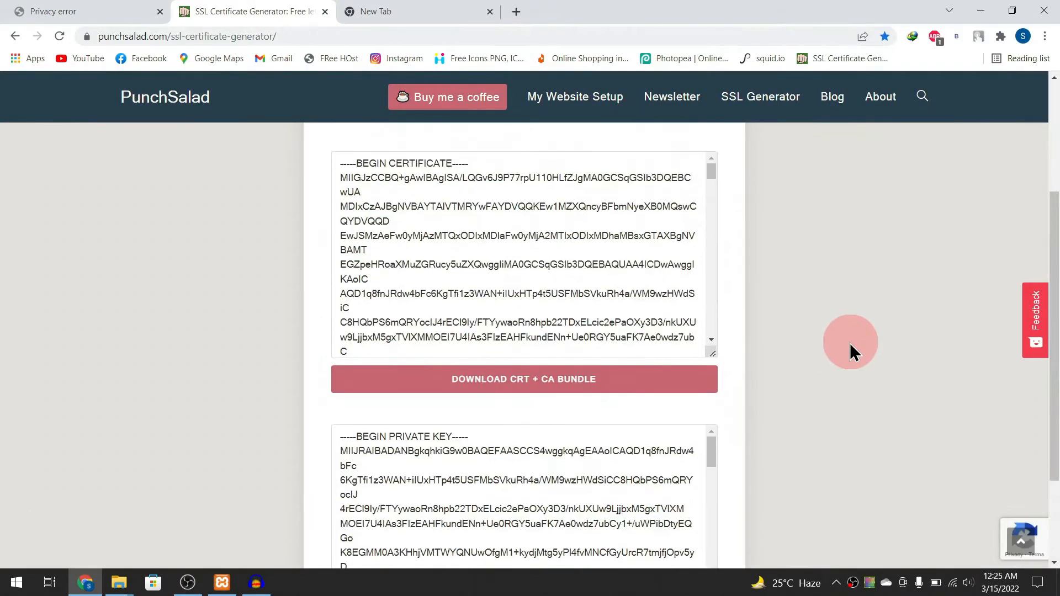
pyautogui.scroll(3, 850, 343)
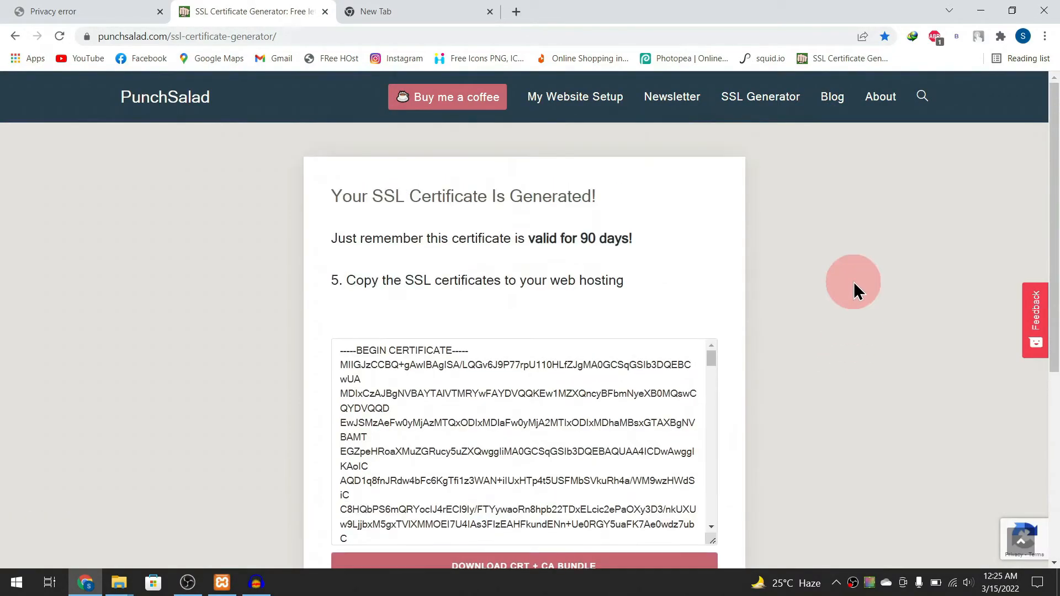
pyautogui.scroll(-6, 853, 283)
pyautogui.scroll(6, 854, 283)
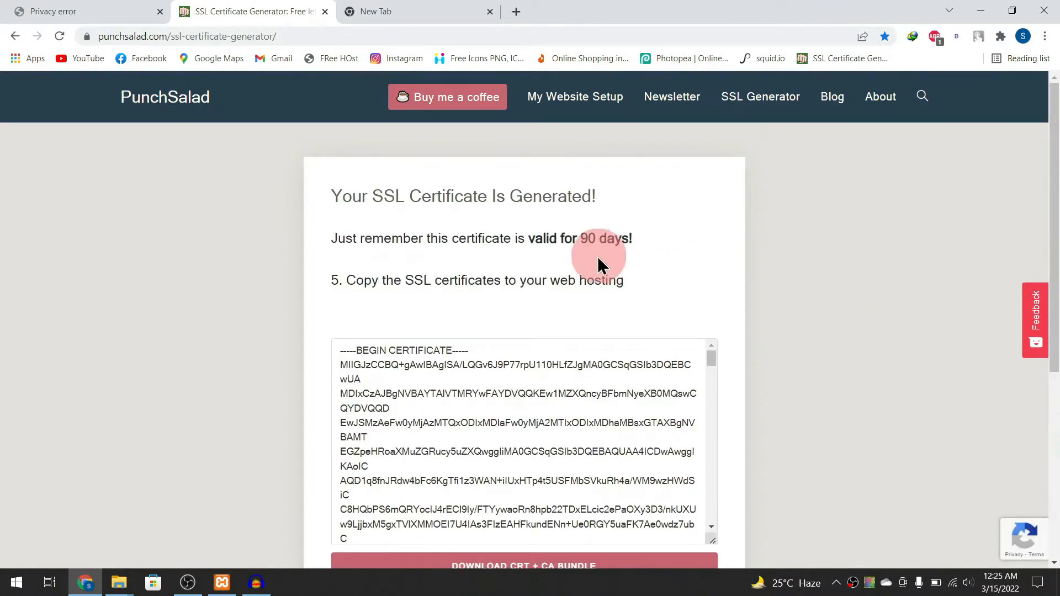
pyautogui.moveTo(634, 250); pyautogui.dragTo(474, 238)
pyautogui.click(762, 279)
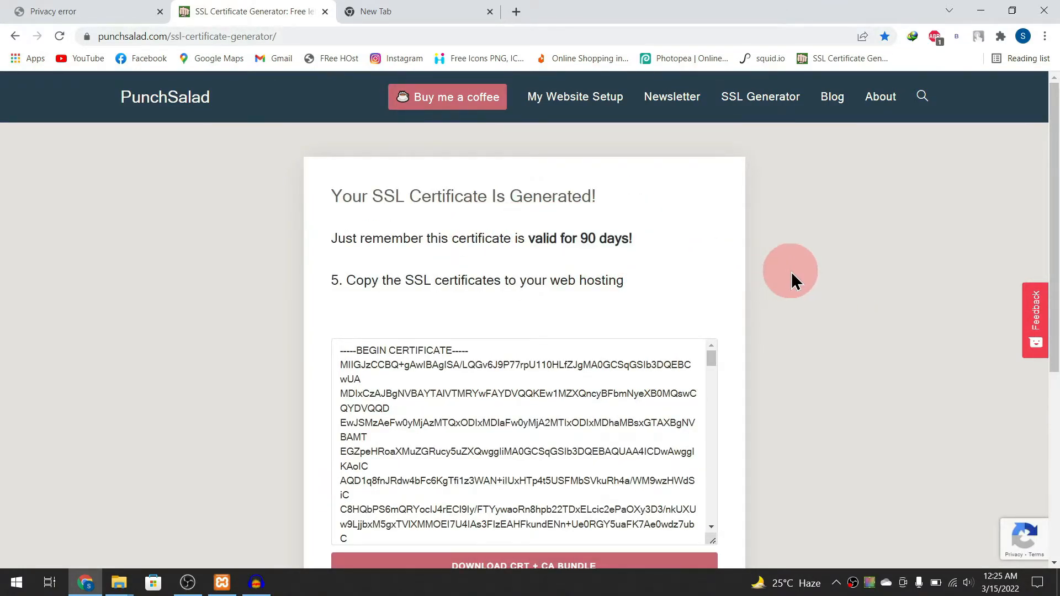
pyautogui.scroll(-4, 793, 276)
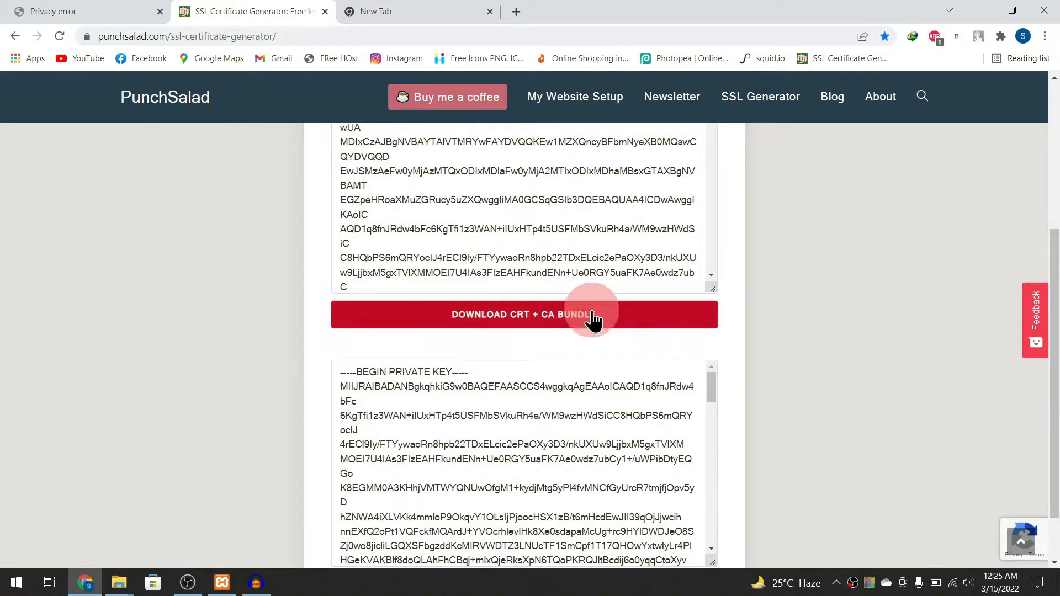
pyautogui.scroll(-1, 567, 326)
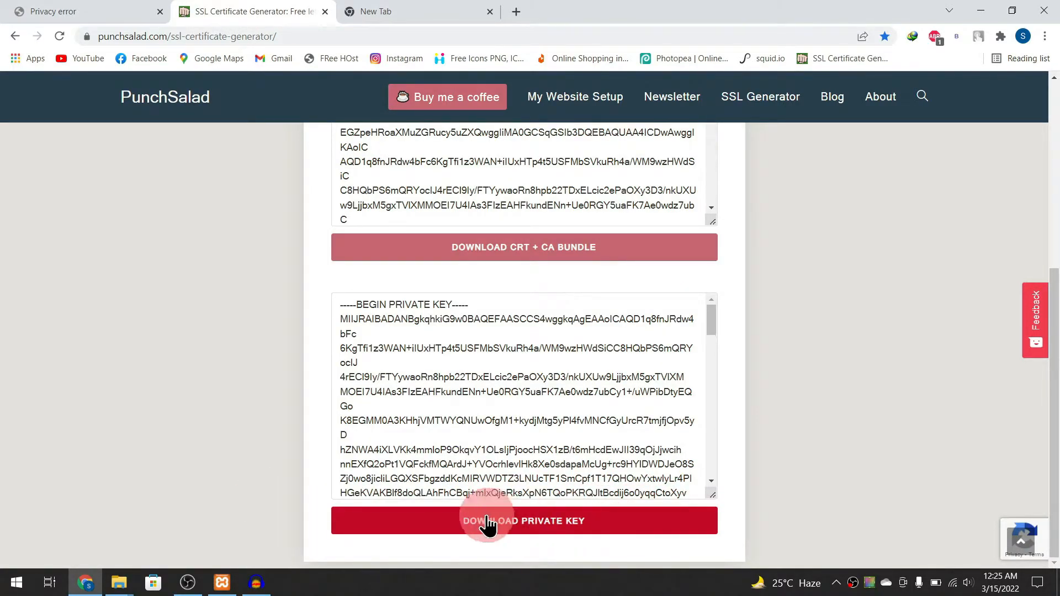
# Download the CRT + CA bundle and place ca-bundle.txt on the desktop.
pyautogui.scroll(3, 490, 366)
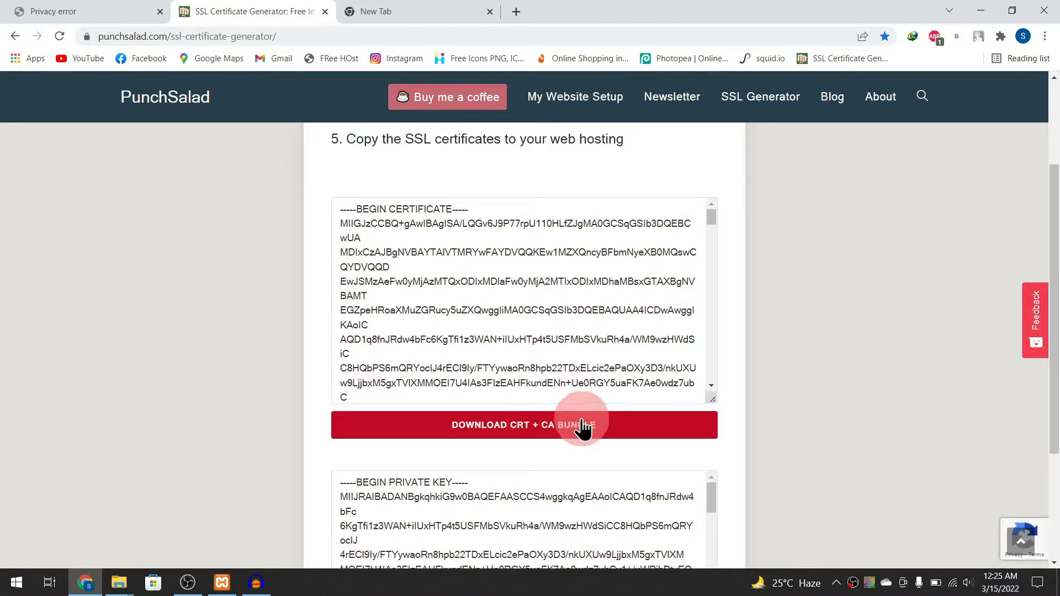
pyautogui.click(547, 435)
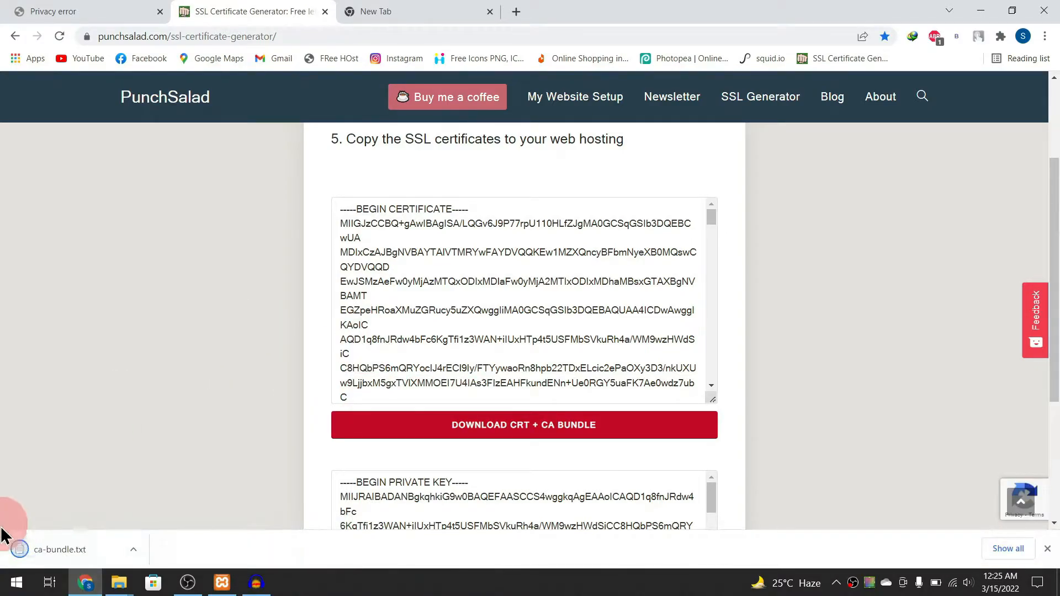
pyautogui.moveTo(108, 550); pyautogui.dragTo(768, 445)
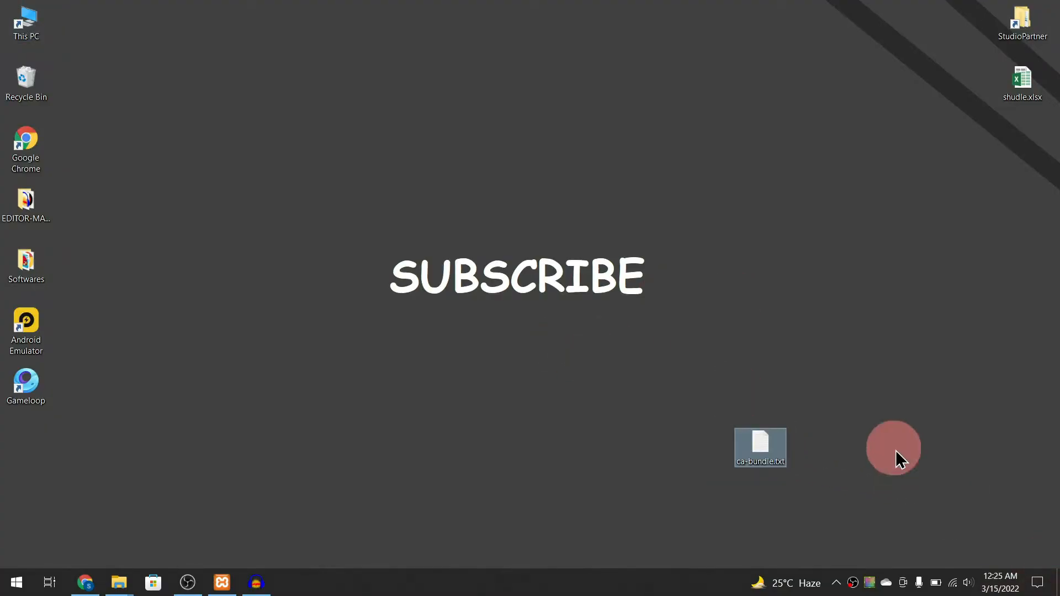